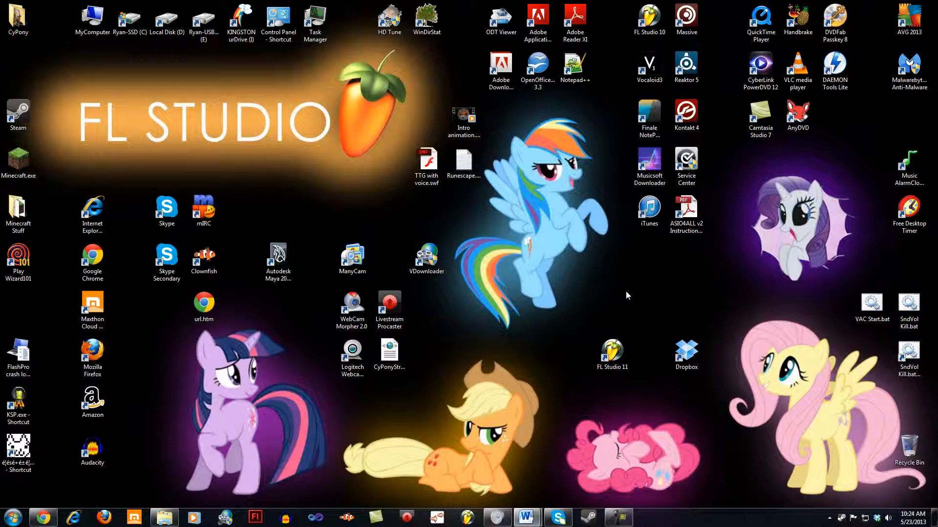
Step: Switch to FL Studio and replace the default Sampler channel with an FL Keys instrument
left_click(468, 518)
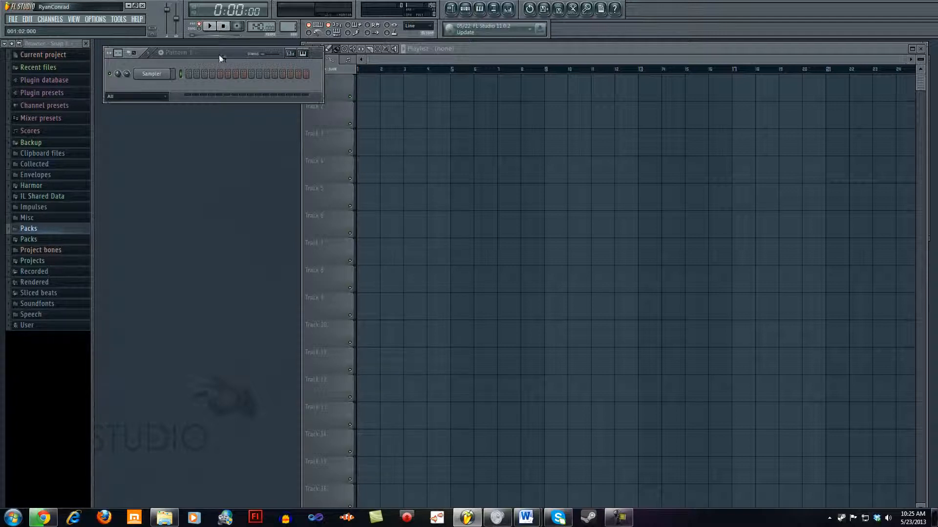
left_click_drag(219, 54, 238, 90)
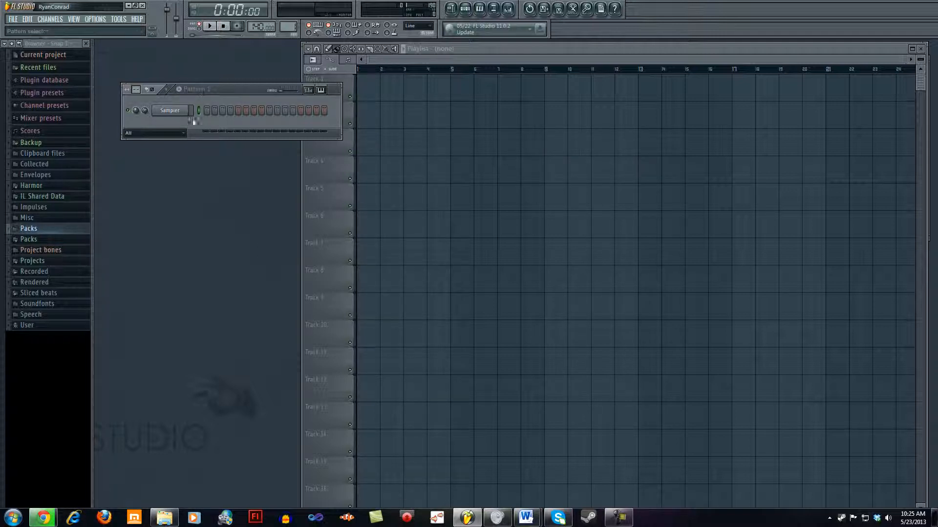
right_click(169, 111)
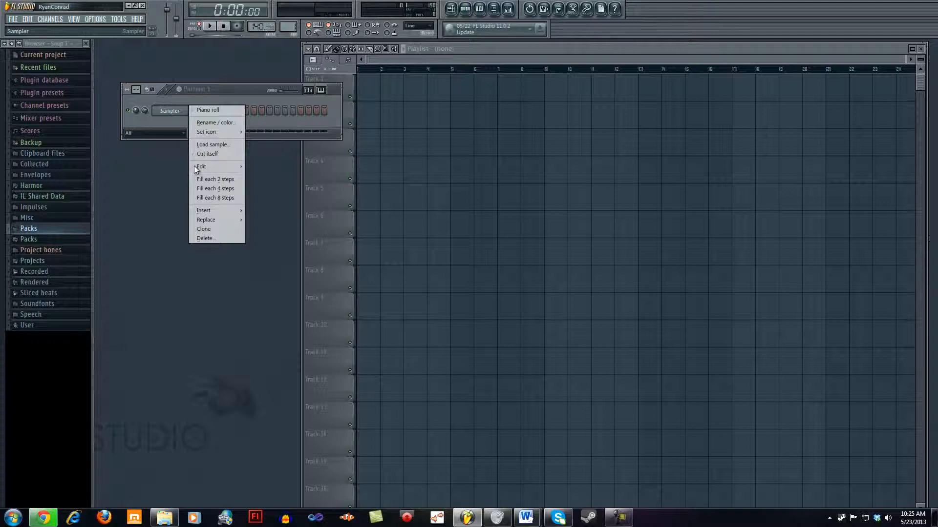
mouse_move(213, 219)
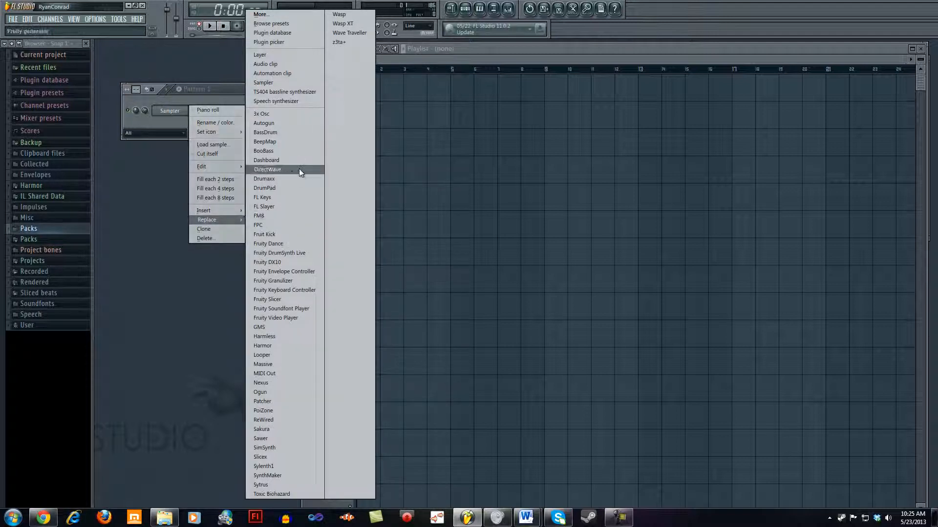
left_click(283, 197)
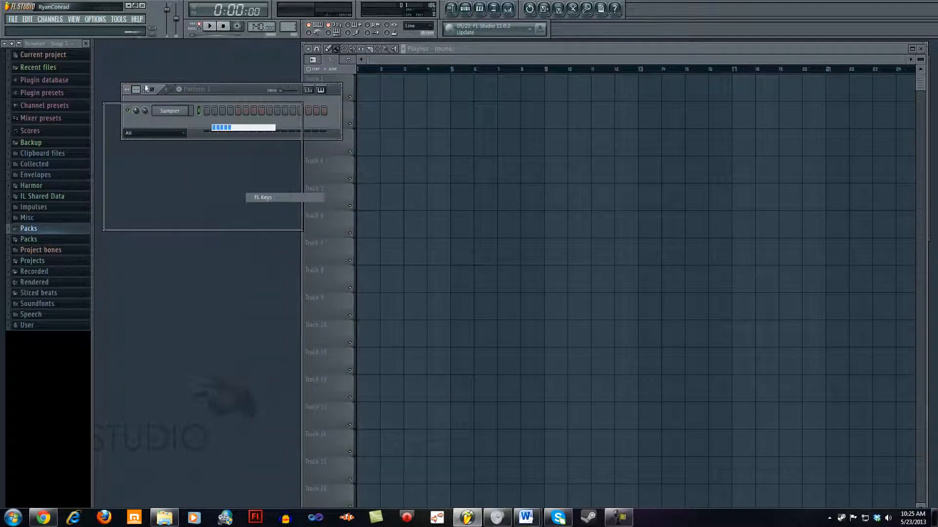
Step: Arrange the FL Keys window and the step sequencer so that the sequencer sits below the instrument
left_click_drag(228, 96, 206, 245)
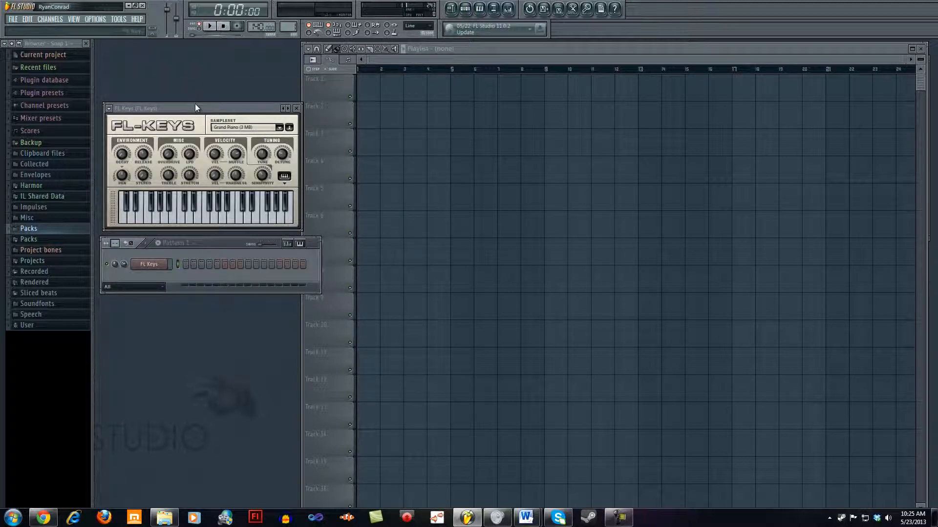
left_click_drag(195, 104, 213, 109)
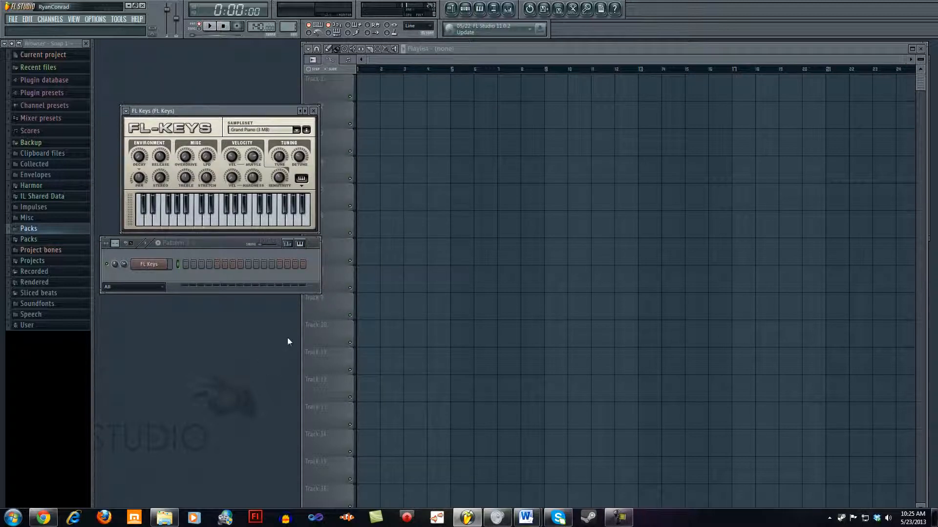
left_click_drag(234, 248, 237, 256)
Step: Insert a 3x Osc channel and arrange its settings below the step sequencer, with FL Keys above
right_click(144, 273)
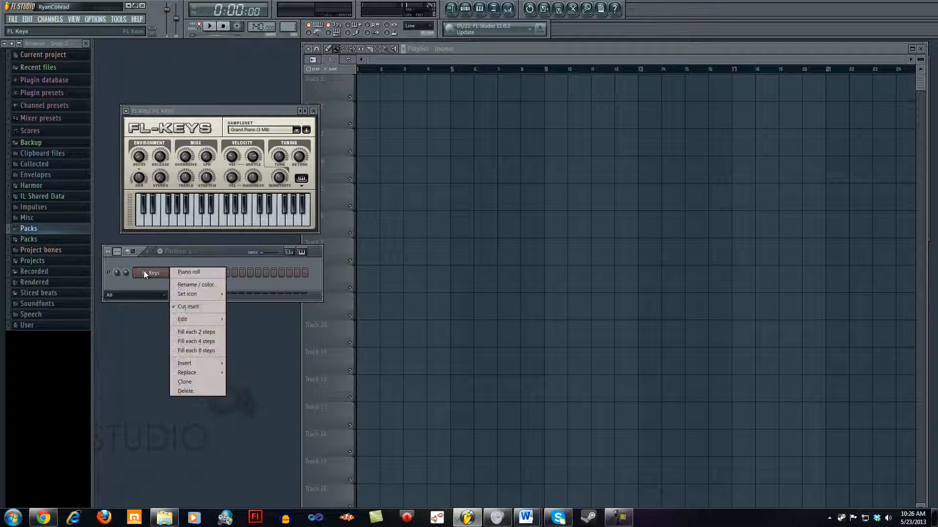
mouse_move(202, 362)
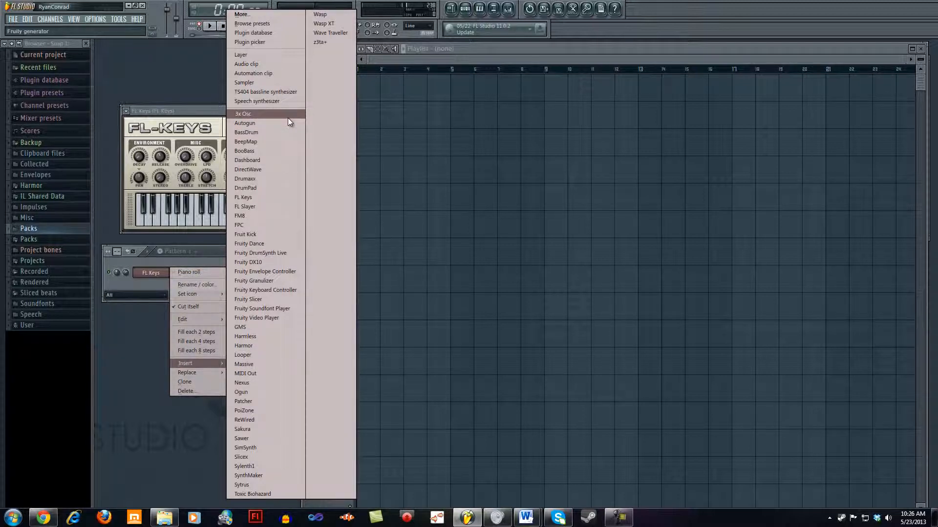
left_click(255, 114)
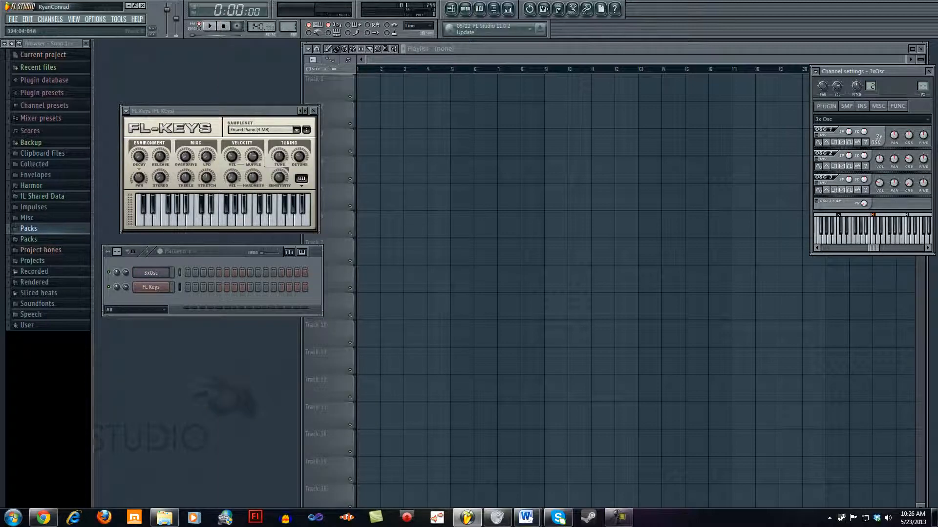
left_click_drag(896, 72, 255, 320)
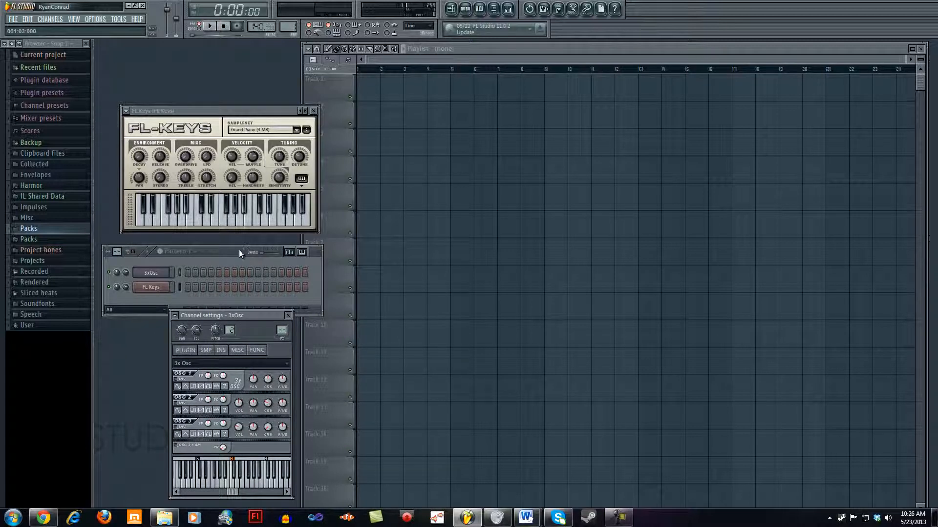
left_click_drag(239, 250, 236, 238)
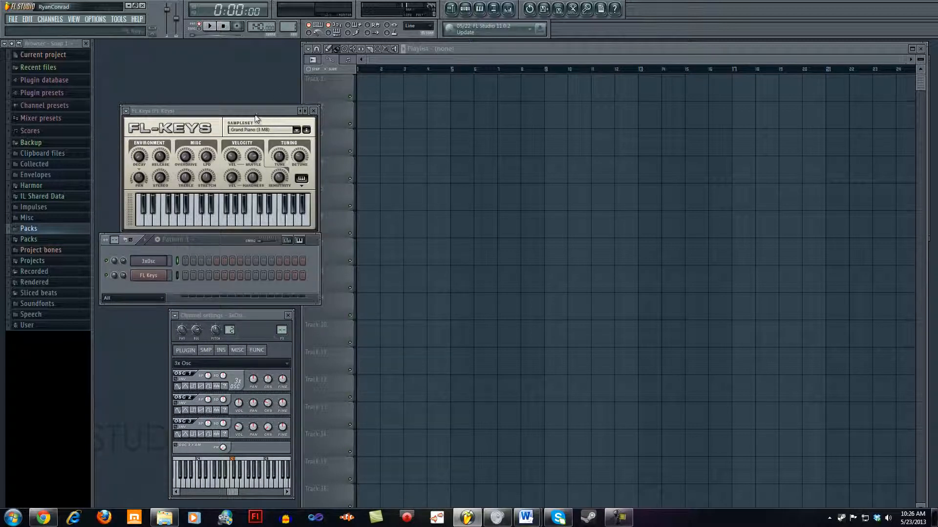
mouse_move(255, 116)
left_mouse_down()
mouse_move(271, 100)
mouse_move(268, 110)
left_mouse_up()
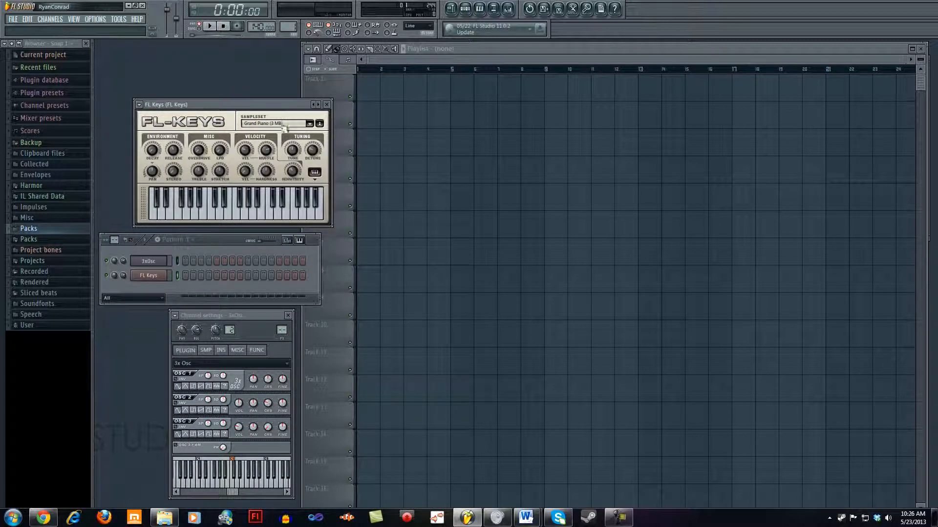
Step: Open the piano roll of the 3xOsc channel and audition a few lower keys
right_click(165, 261)
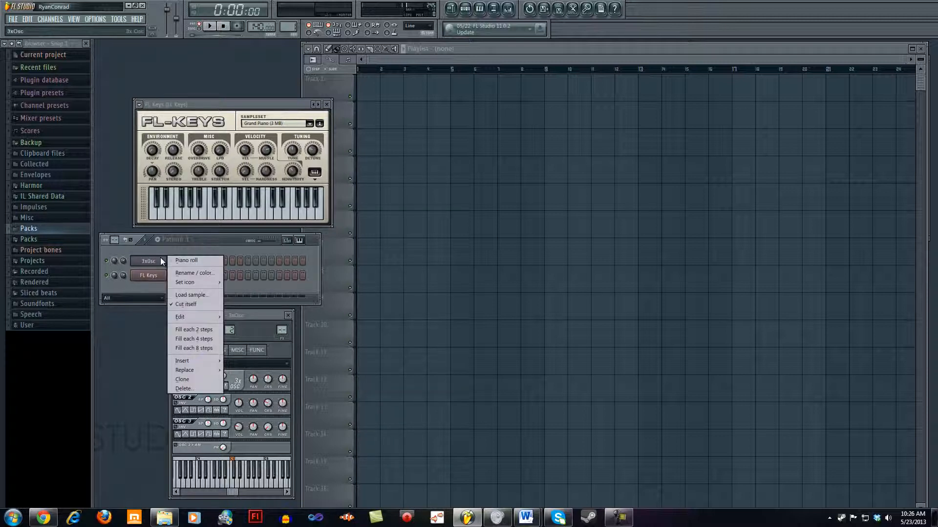
left_click(191, 260)
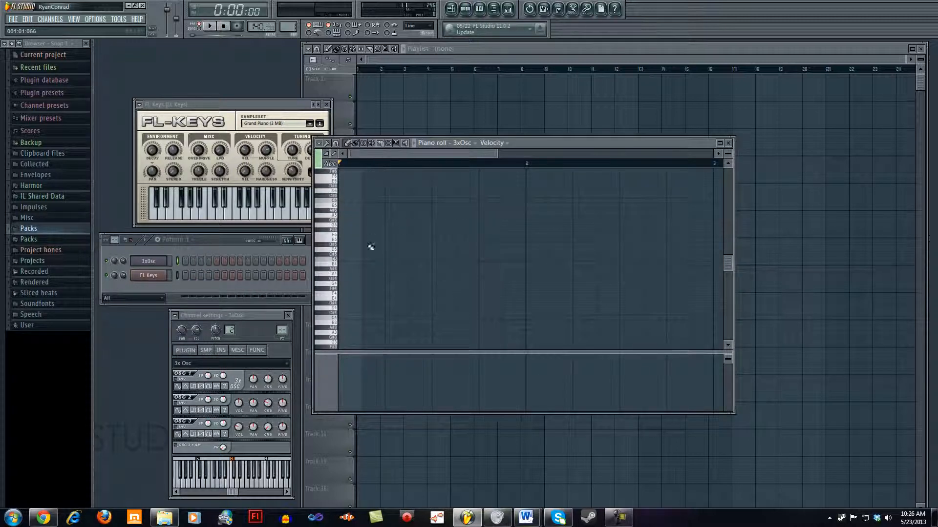
left_click(329, 278)
left_click(330, 293)
left_click(329, 319)
scroll(339, 279, "down", 3)
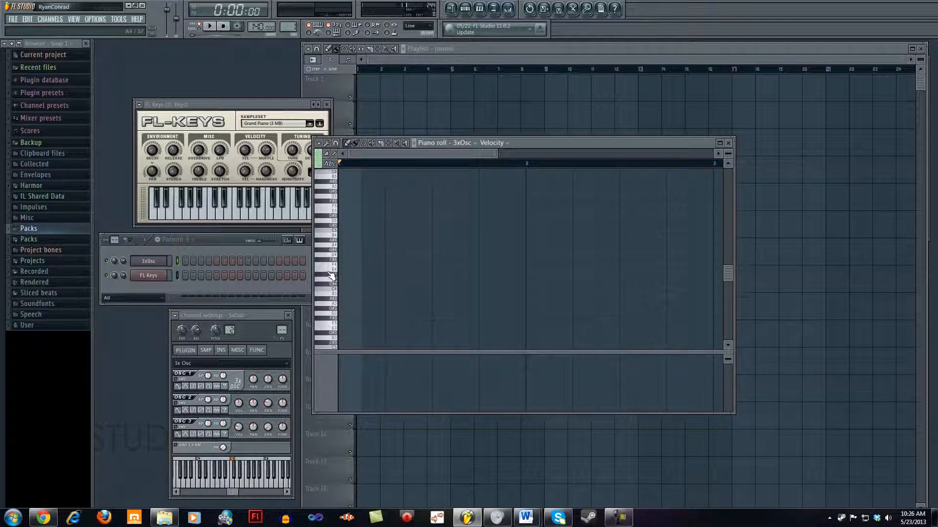
Step: Draw four consecutive two-beat bass notes across bars 1 and 2 of the 3xOsc piano roll: C4, G#3, F3, G3
left_click(344, 288)
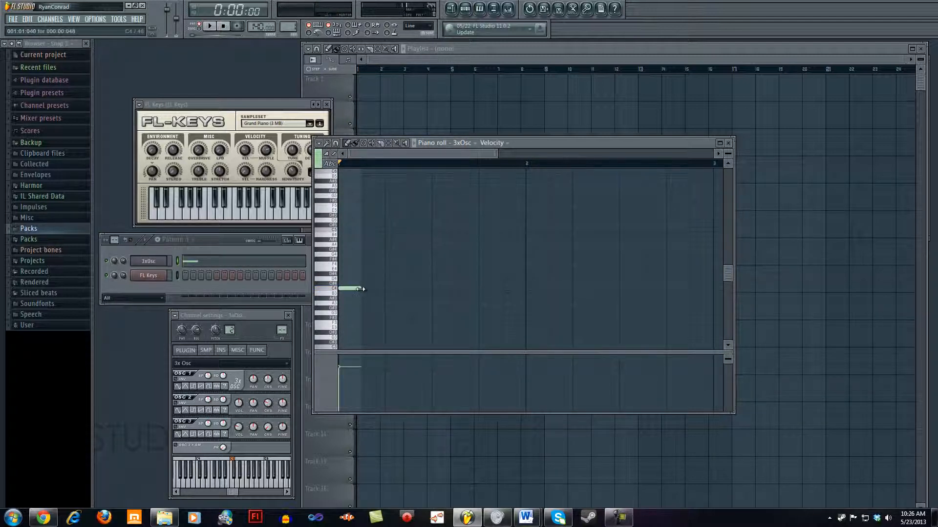
left_click_drag(365, 288, 424, 300)
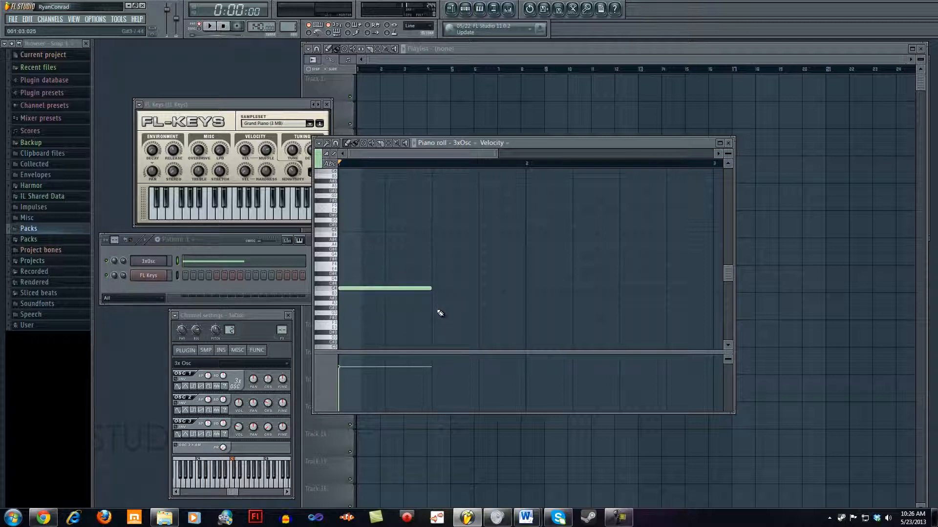
left_click(440, 308)
left_click(527, 322)
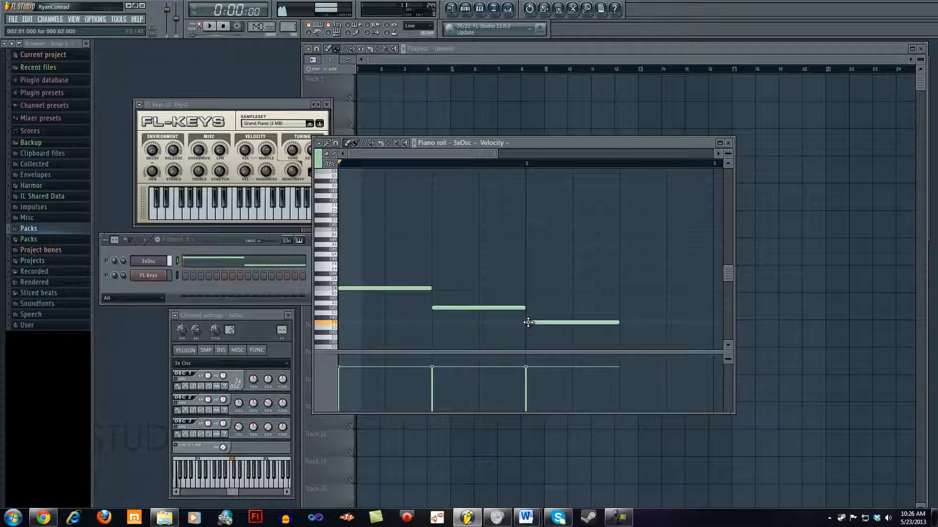
left_click(622, 322)
left_click_drag(621, 323, 620, 313)
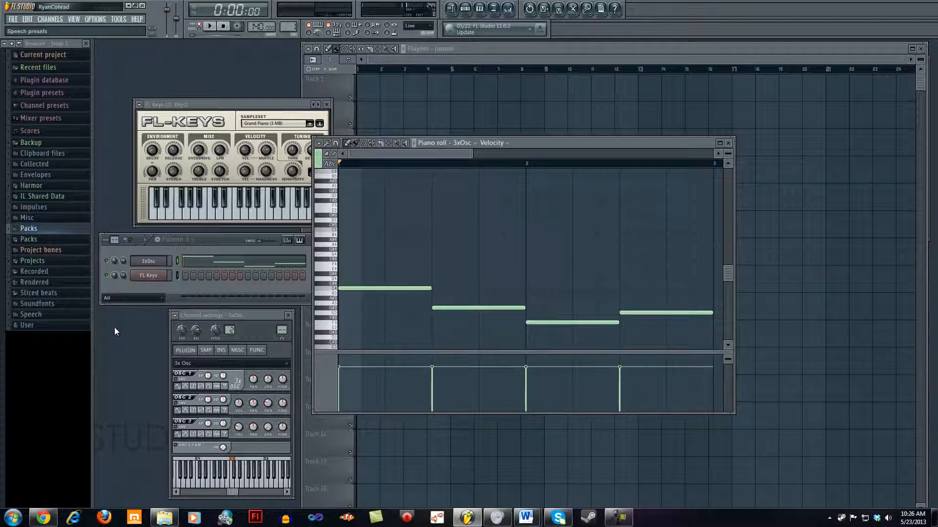
Step: Open the piano roll of the FL Keys channel
right_click(152, 276)
left_click(143, 284)
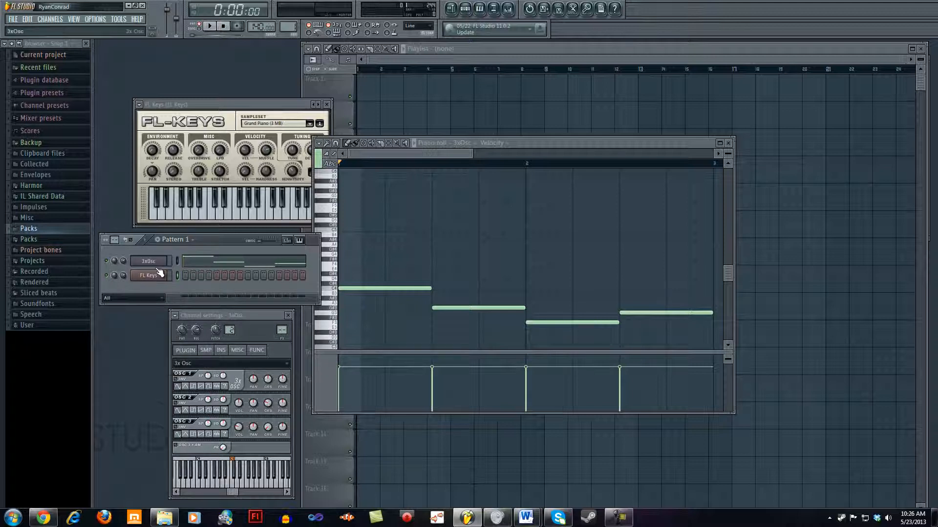
right_click(143, 283)
left_click(192, 277)
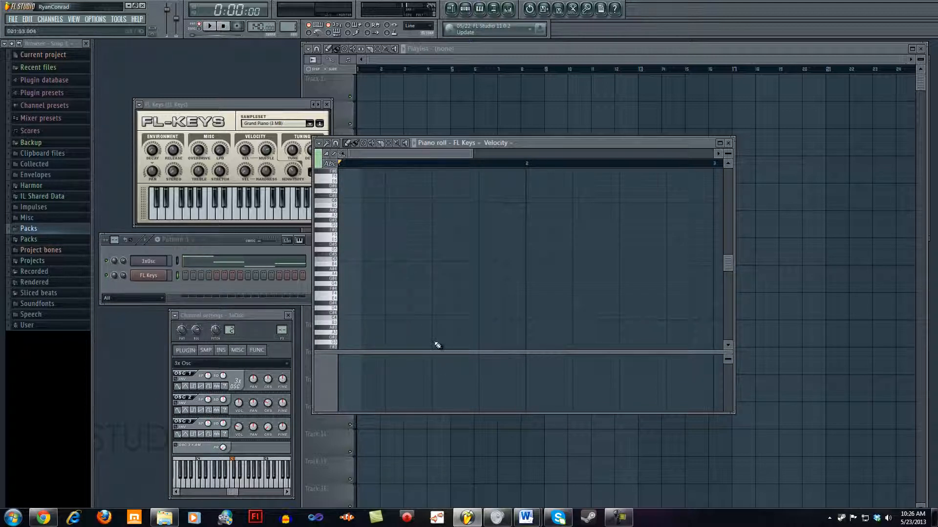
Step: Fill bar 1 of the FL Keys piano roll with half-beat notes C5, D#5, G5, D#5, G#5, D#5, C5, D#5
mouse_move(340, 260)
left_mouse_down()
mouse_move(429, 261)
mouse_move(356, 269)
left_mouse_up()
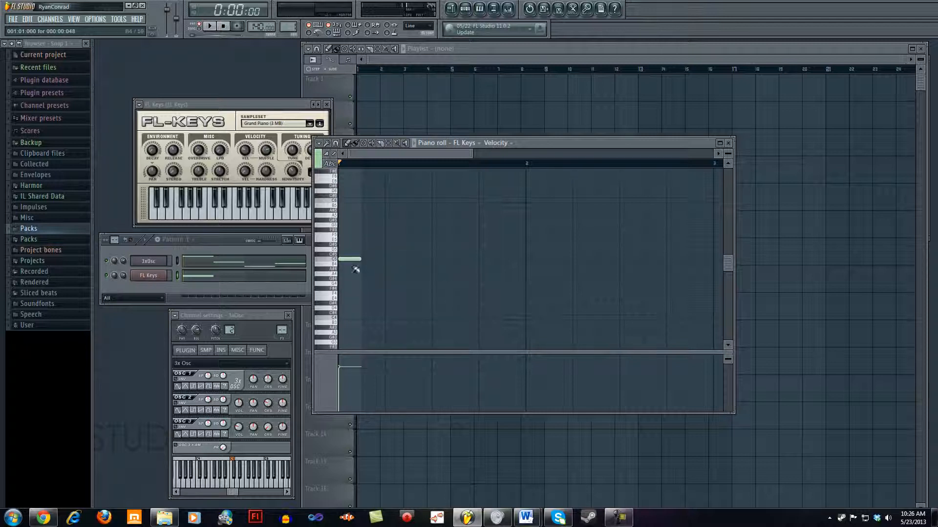
left_click(365, 244)
left_click(389, 225)
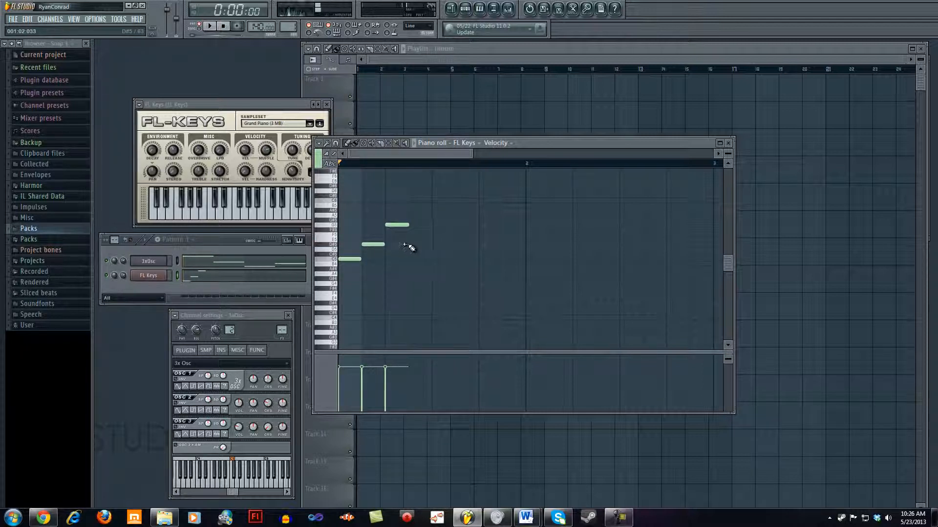
left_click(411, 244)
left_click(434, 220)
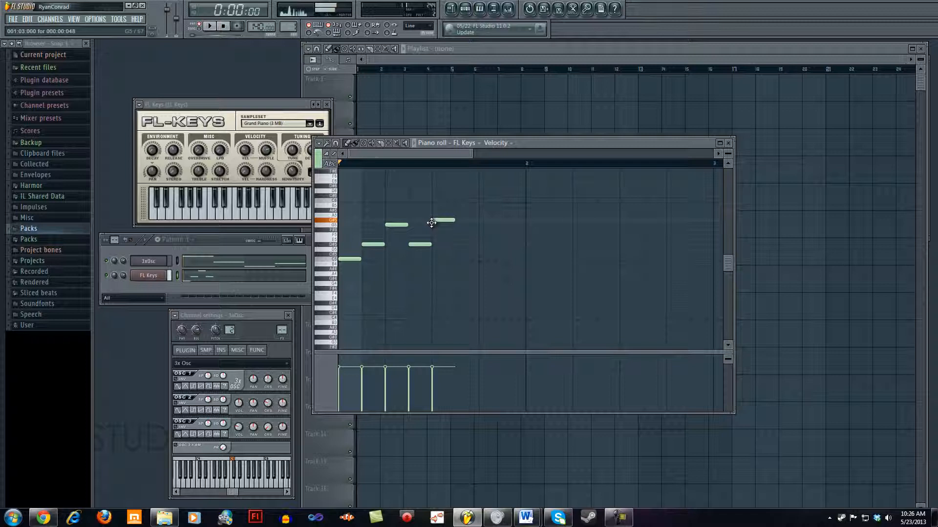
left_click(456, 235)
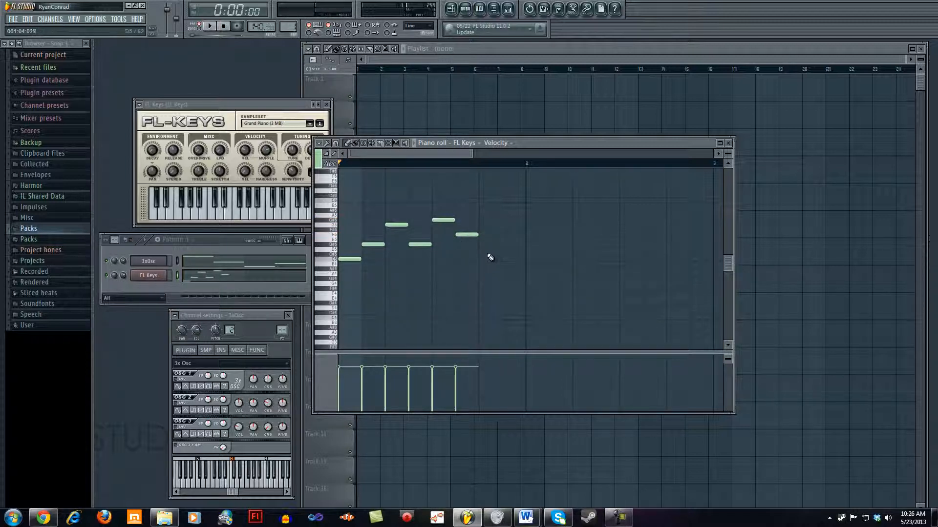
left_click_drag(466, 234, 465, 245)
left_click(487, 259)
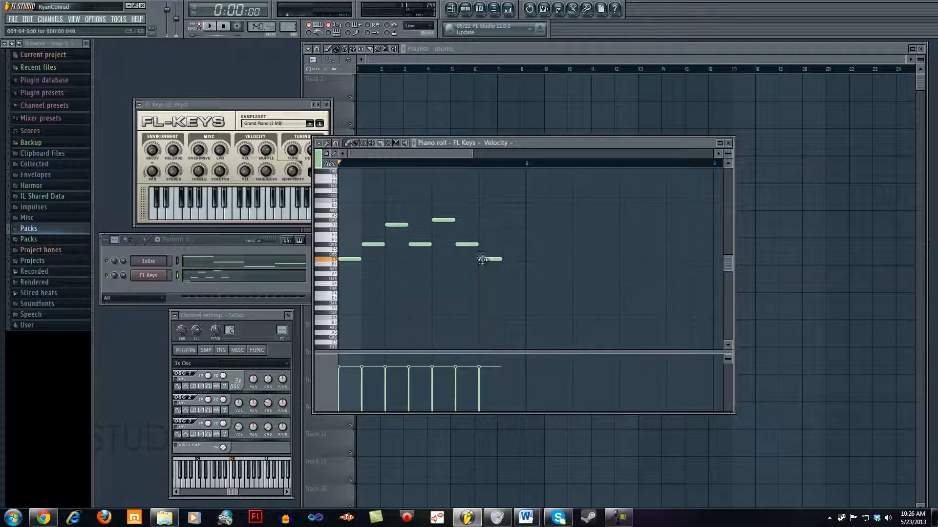
left_click(504, 244)
Step: Fill bar 2 of the FL Keys piano roll with half-beat notes G#5, F5, C6, G#5, D6, B5, G5, D5
left_click(531, 219)
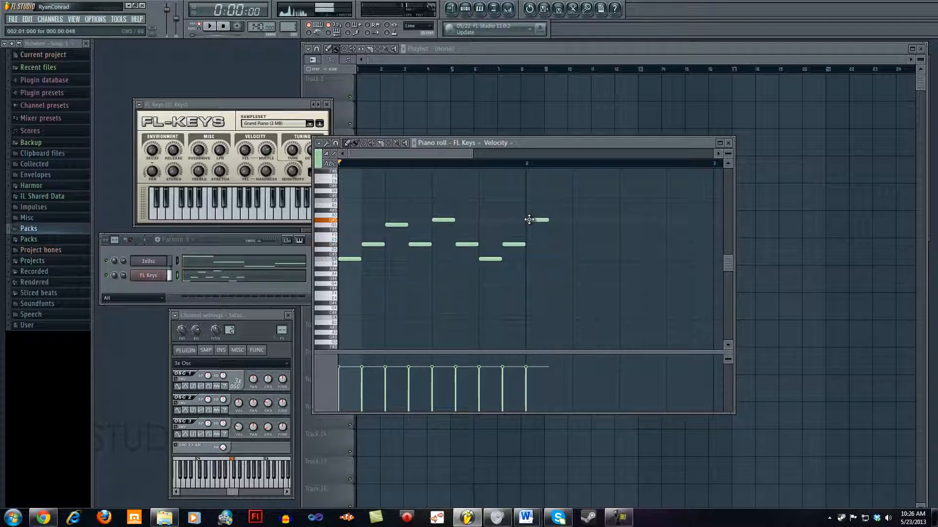
left_click(551, 234)
left_click(579, 200)
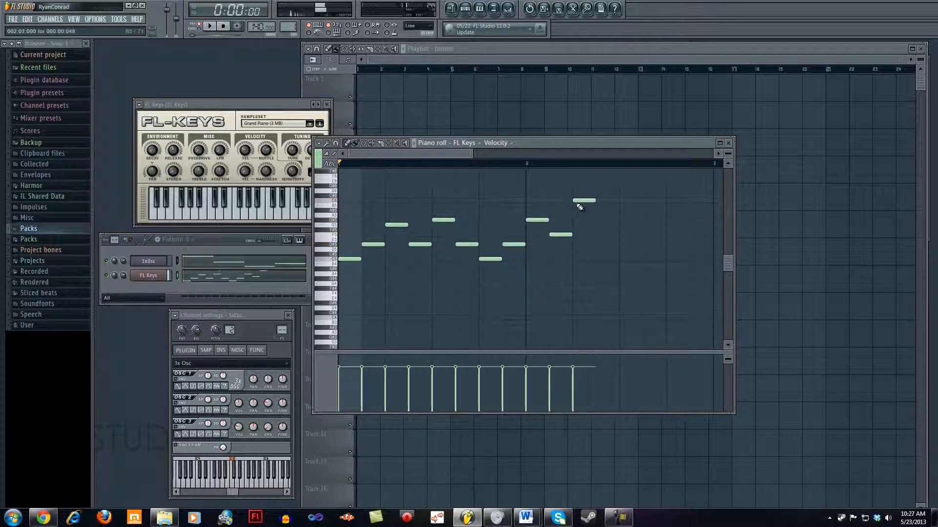
left_click(600, 221)
left_click(627, 190)
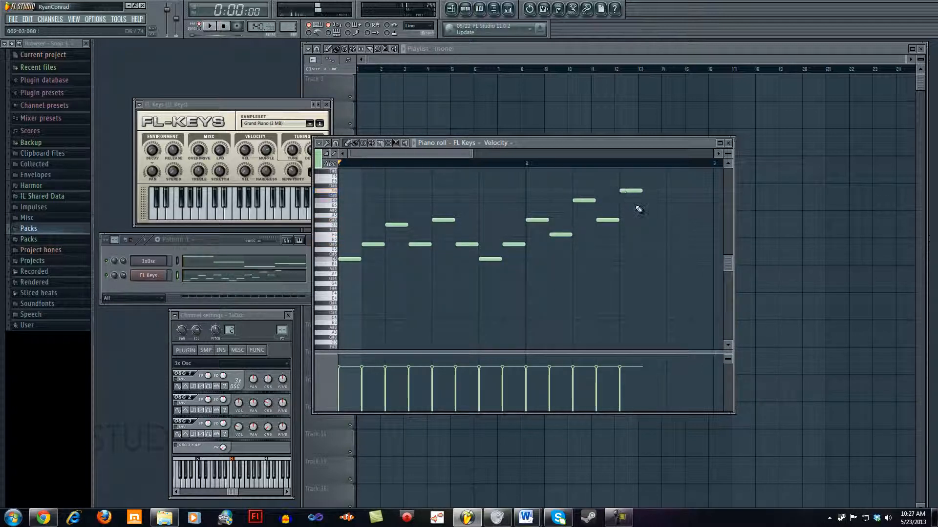
left_click(645, 206)
left_click(673, 225)
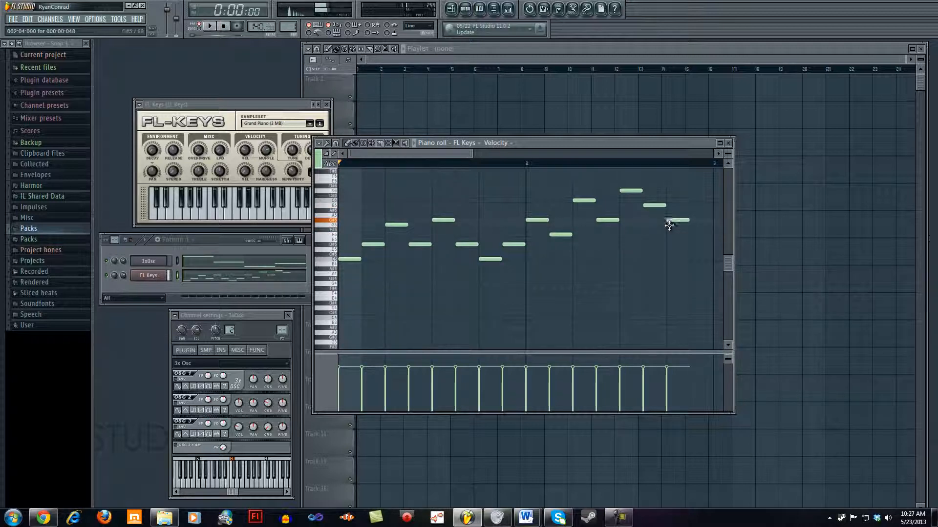
left_click(691, 251)
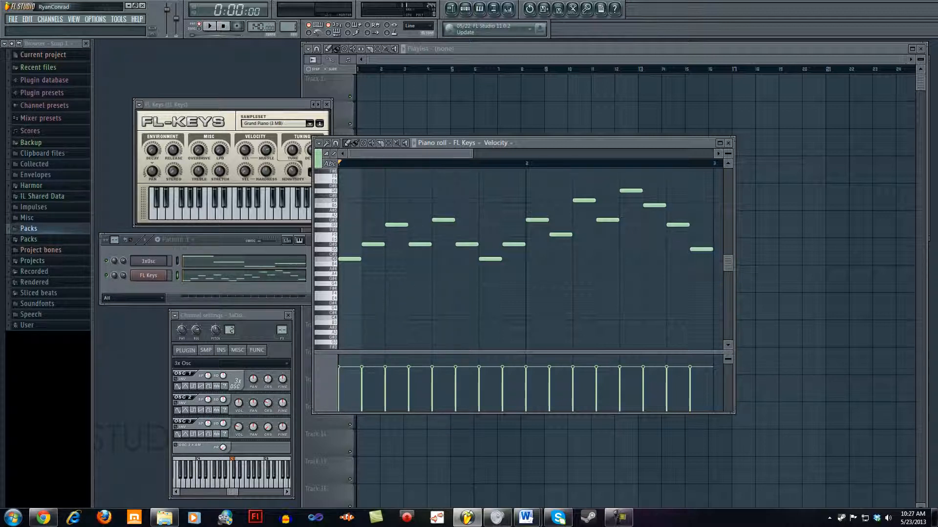
Step: Play back the pattern with both channels, stop it, and return to the step sequencer
left_click(210, 28)
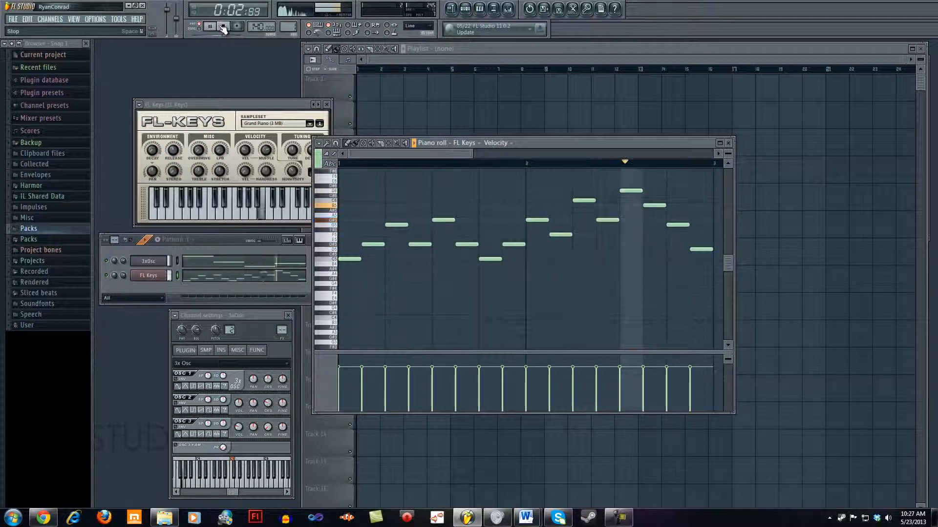
left_click(222, 27)
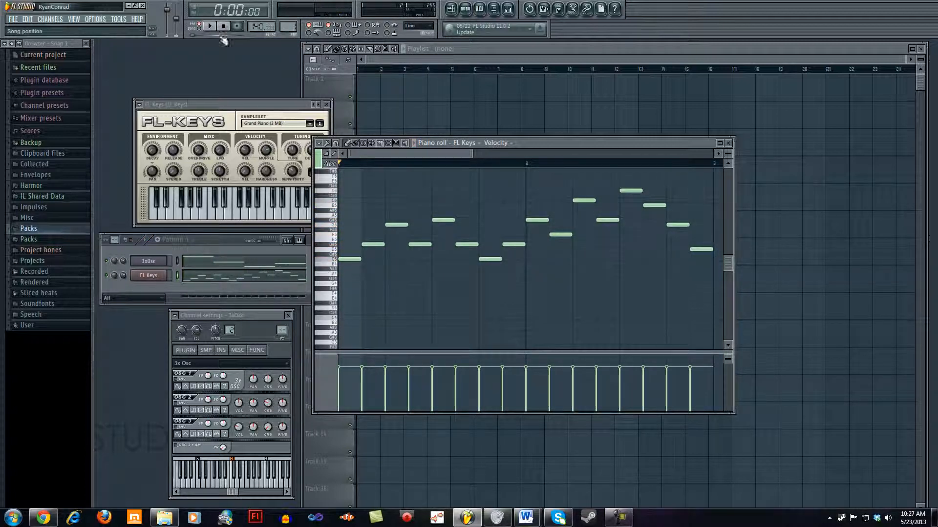
left_click(225, 244)
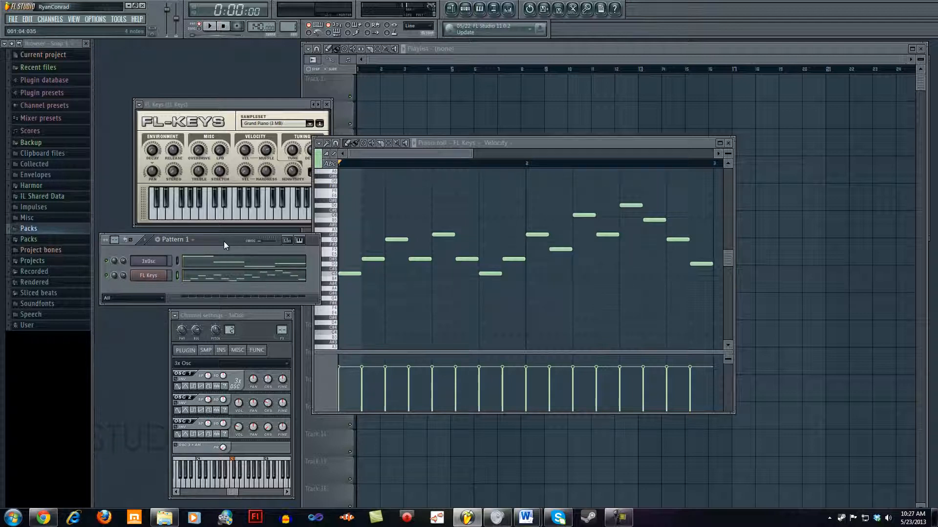
Step: Split Pattern 1 by channel so the 3x Osc and FL Keys parts become separate patterns
left_click(186, 241)
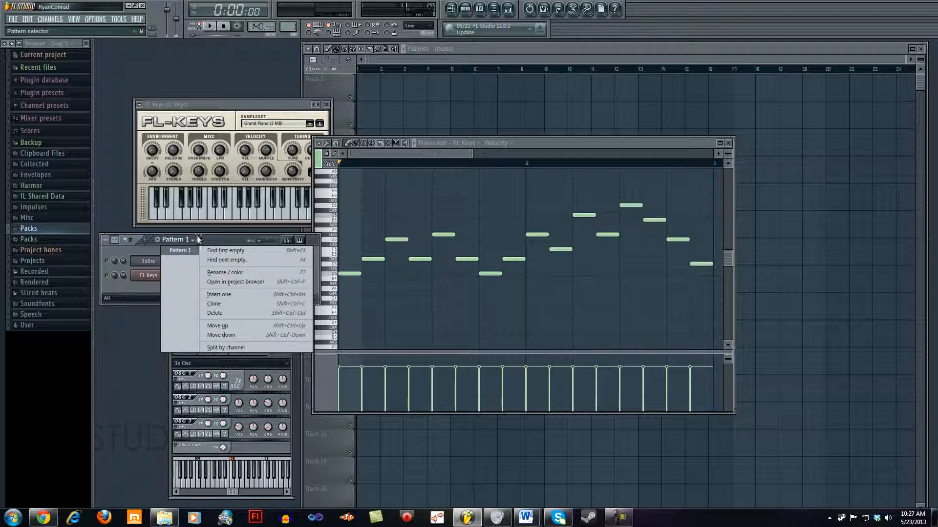
left_click(240, 347)
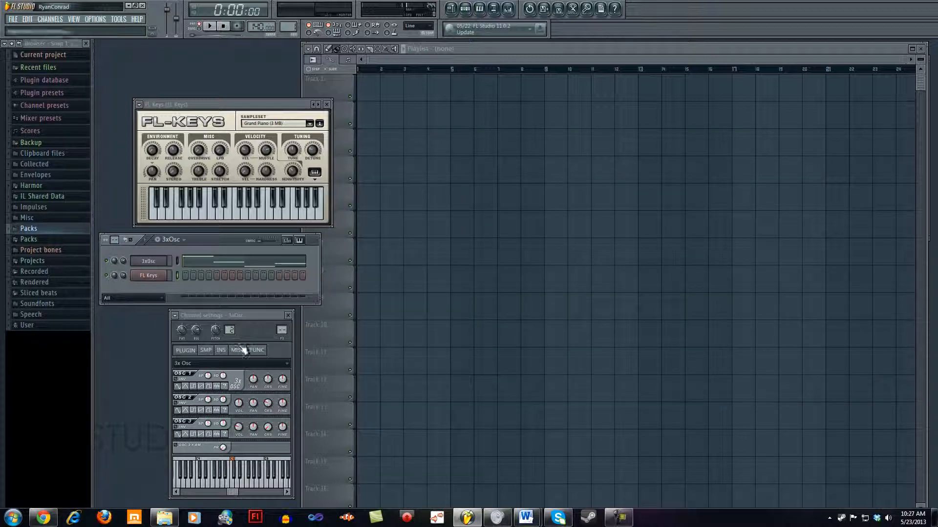
left_click_drag(224, 240, 229, 239)
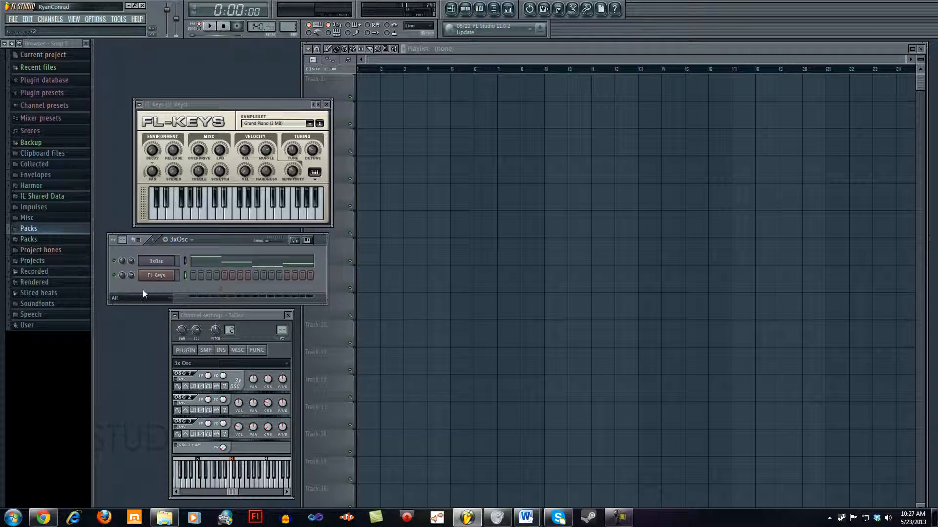
Step: Rename the 3xOsc pattern as Bassline
left_click(186, 238)
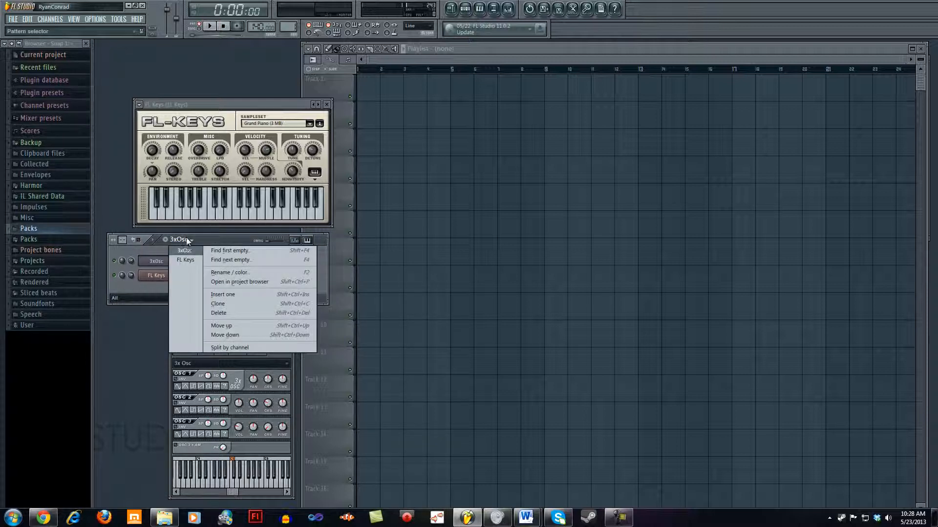
left_click(183, 250)
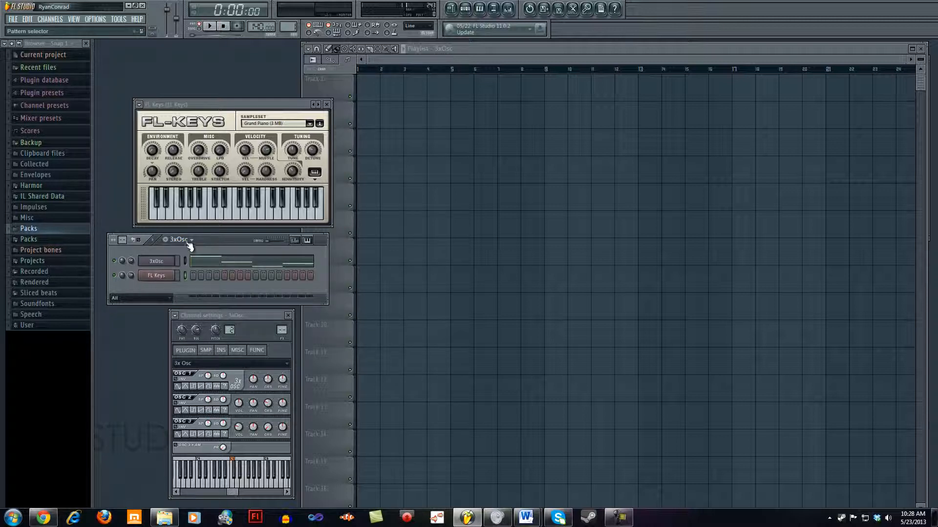
left_click(187, 241)
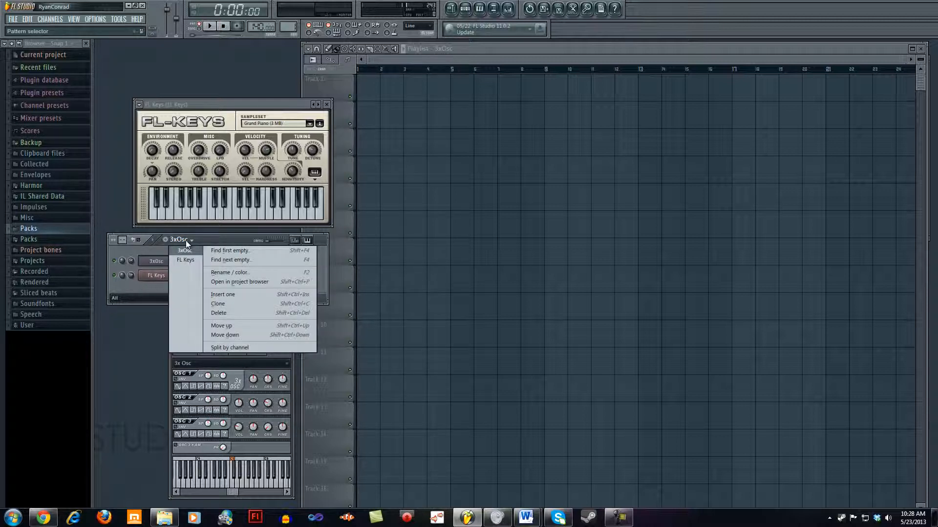
left_click(185, 240)
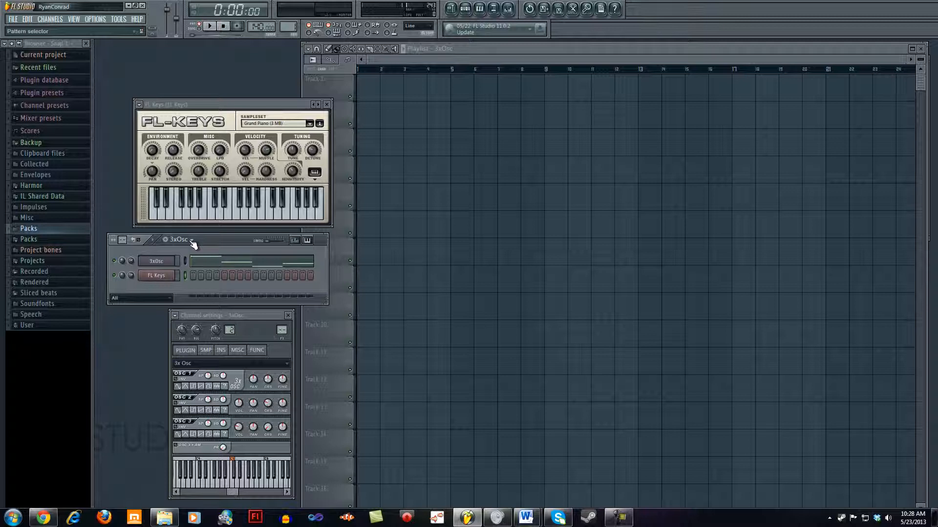
right_click(192, 244)
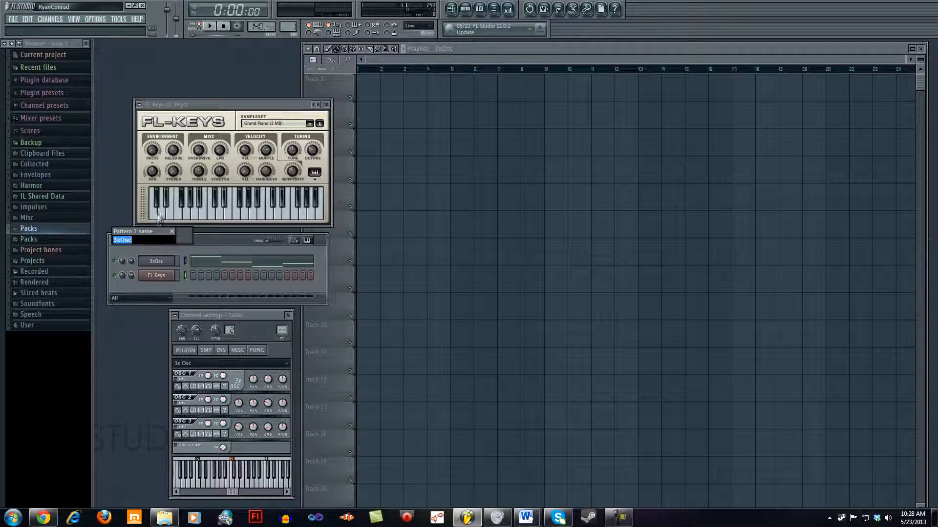
type("Bassline")
key("Return")
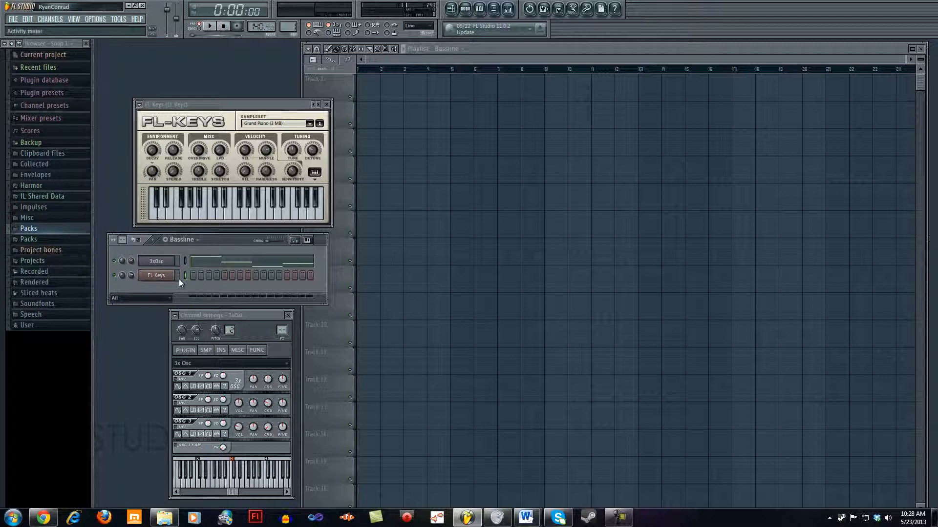
Step: Select the FL Keys pattern and rename it as Piano
left_click(196, 242)
left_click(186, 261)
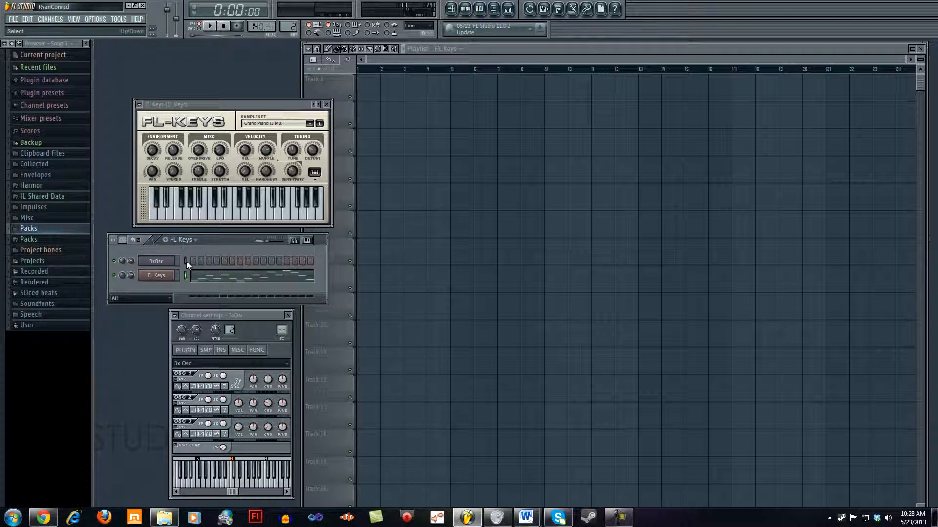
key("F2")
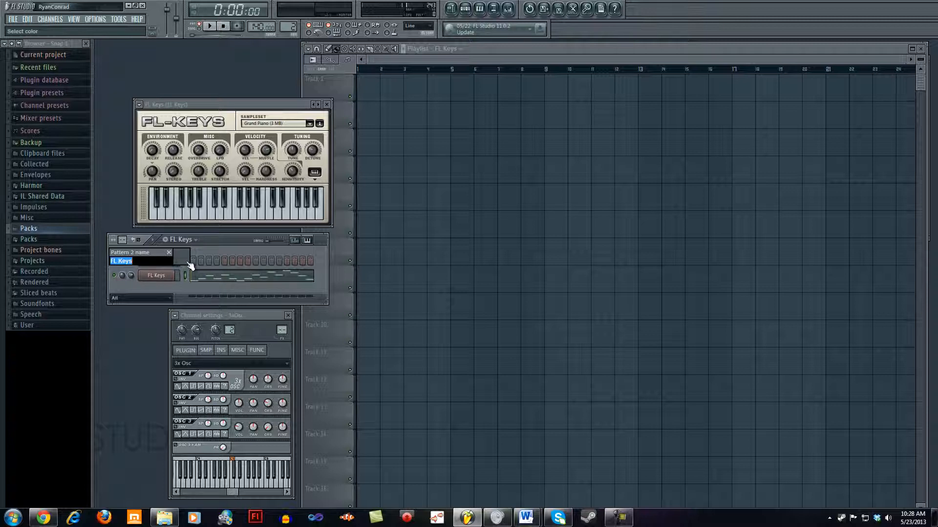
type("Piano")
key("Return")
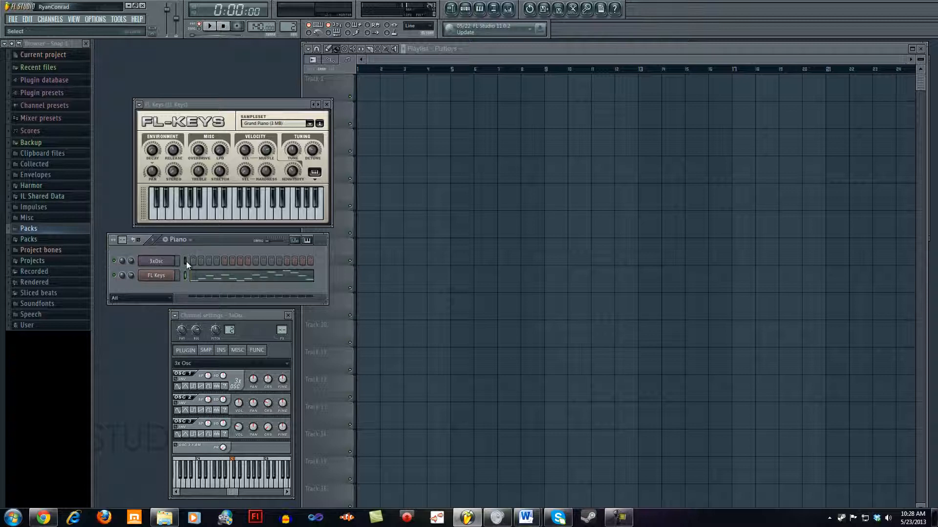
Step: Switch back and forth between the Bassline and Piano patterns to compare them, ending on Piano
left_click(174, 240)
left_click(179, 259)
left_click(183, 240)
left_click(186, 251)
left_click(184, 241)
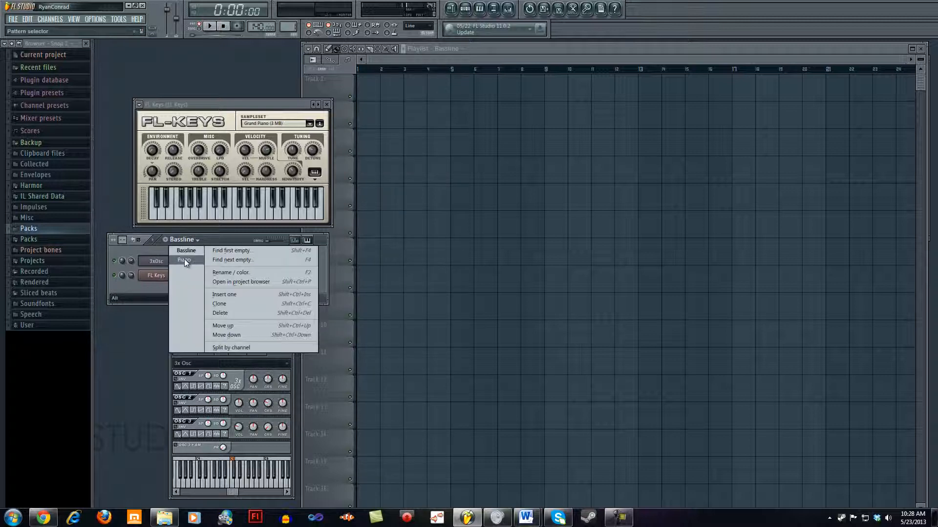
left_click(184, 259)
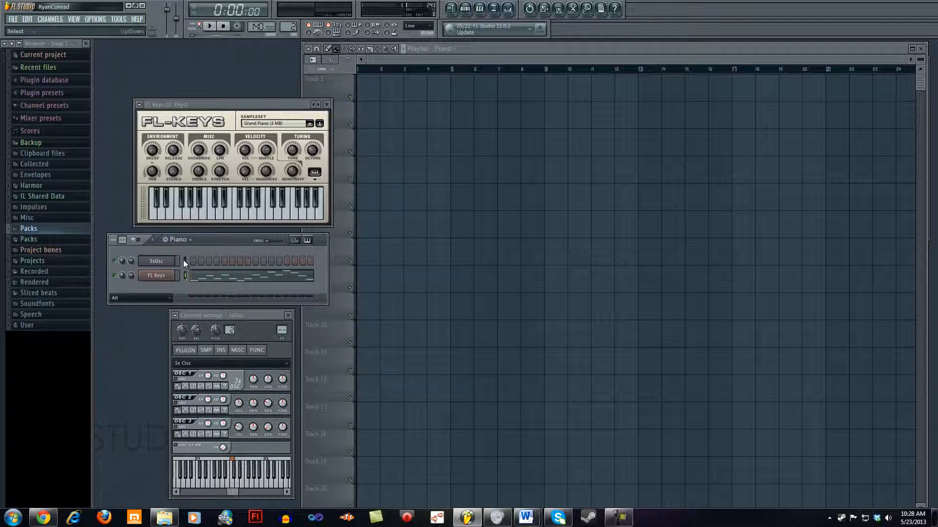
Step: Move the playlist window lower, clear of the main toolbar, and shift the step sequencer slightly upward
left_click_drag(495, 46, 520, 42)
left_click(477, 44)
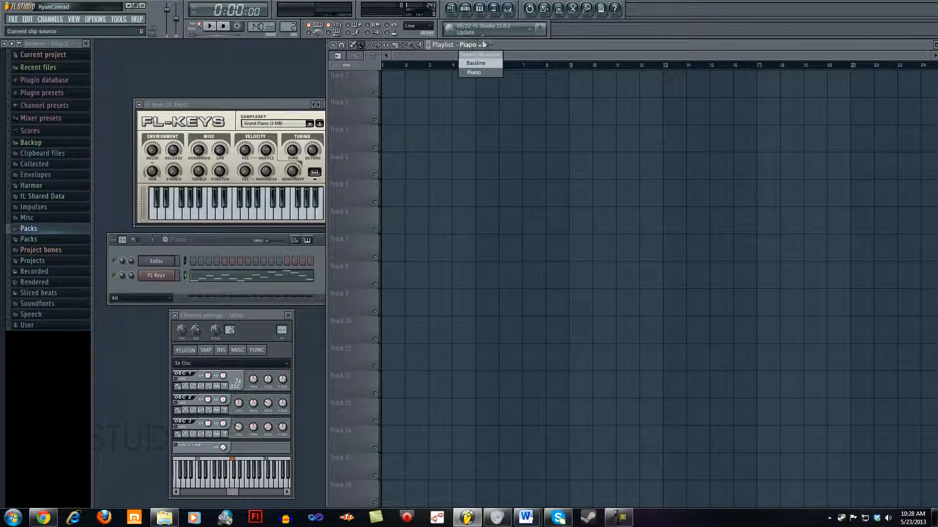
left_click(495, 43)
left_click_drag(497, 43, 493, 72)
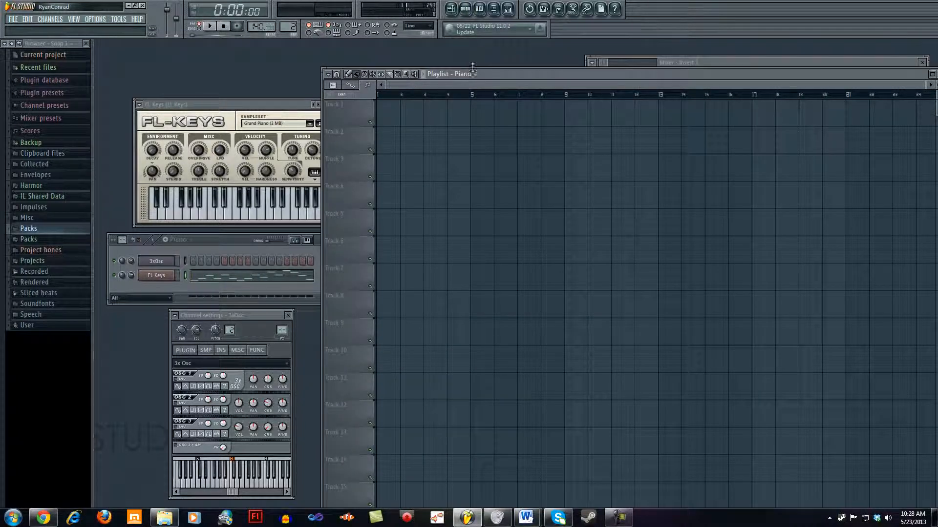
mouse_move(193, 240)
left_mouse_down()
mouse_move(200, 246)
mouse_move(201, 237)
left_mouse_up()
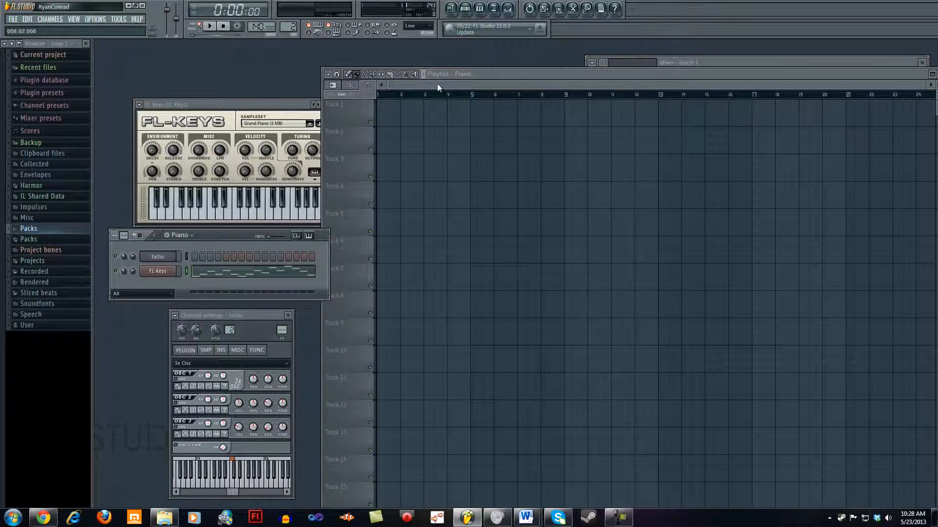
Step: Place two Bassline clips back to back on playlist Track 1, starting at bars 1 and 3
left_click(475, 75)
left_click(476, 93)
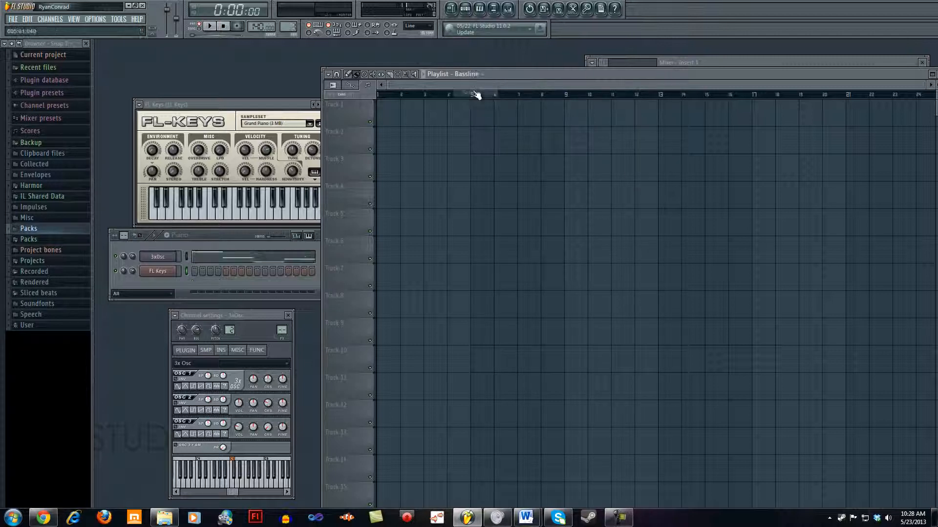
left_click(384, 110)
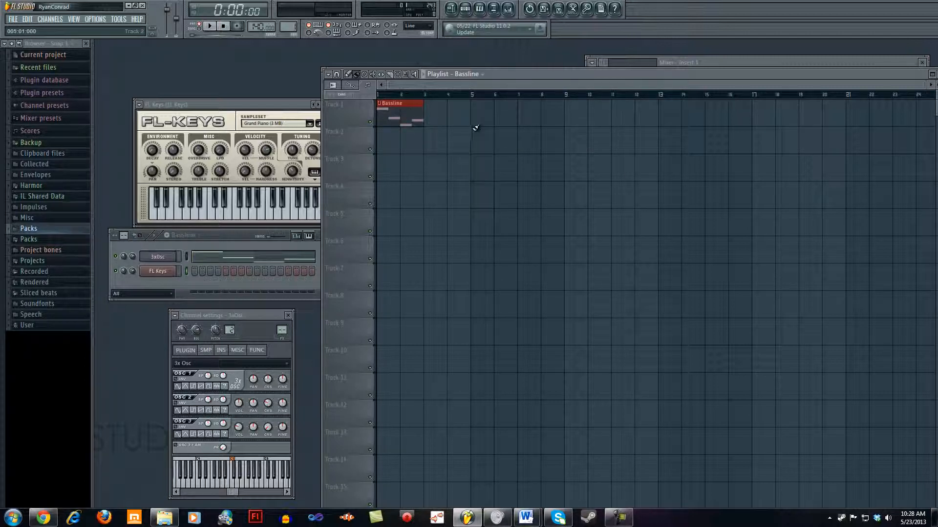
left_click(427, 111)
Step: Place two Piano clips back to back on playlist Track 2, starting at bars 1 and 3, and keep the other tracks empty
left_click(474, 74)
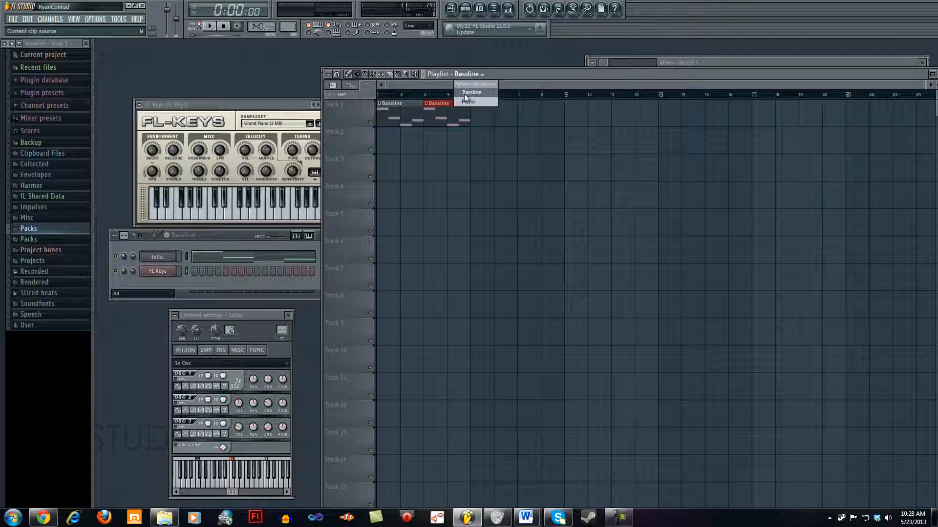
left_click(468, 101)
left_click(384, 140)
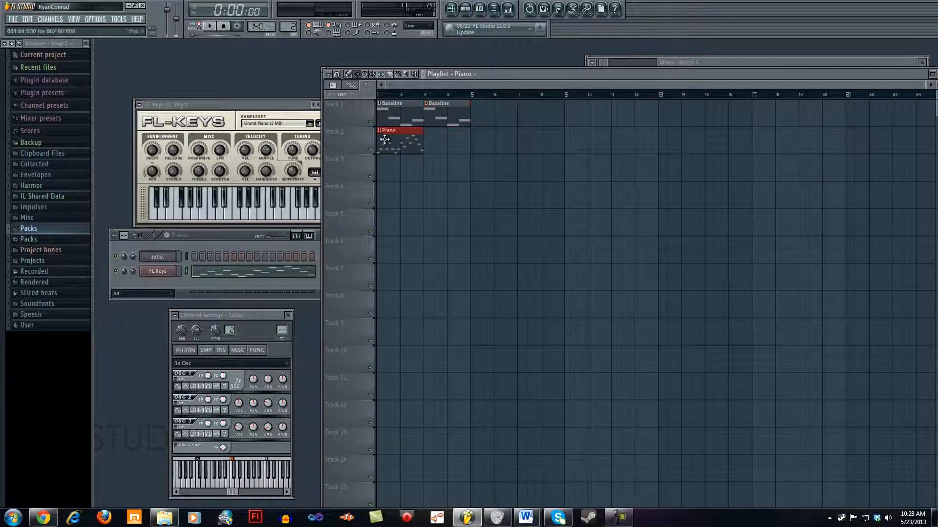
left_click(426, 142)
left_click(451, 186)
right_click(481, 189)
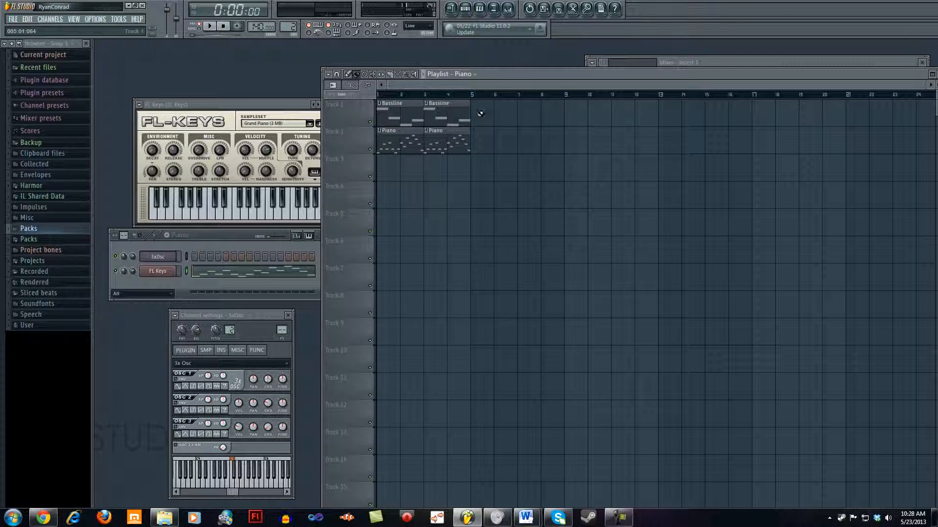
Step: Rename playlist Track 1 as Bassline
right_click(338, 112)
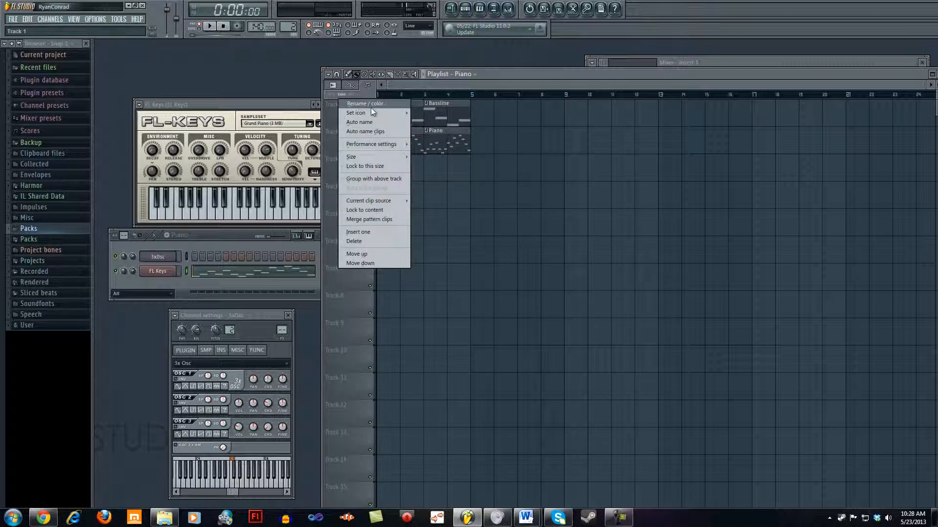
left_click(329, 110)
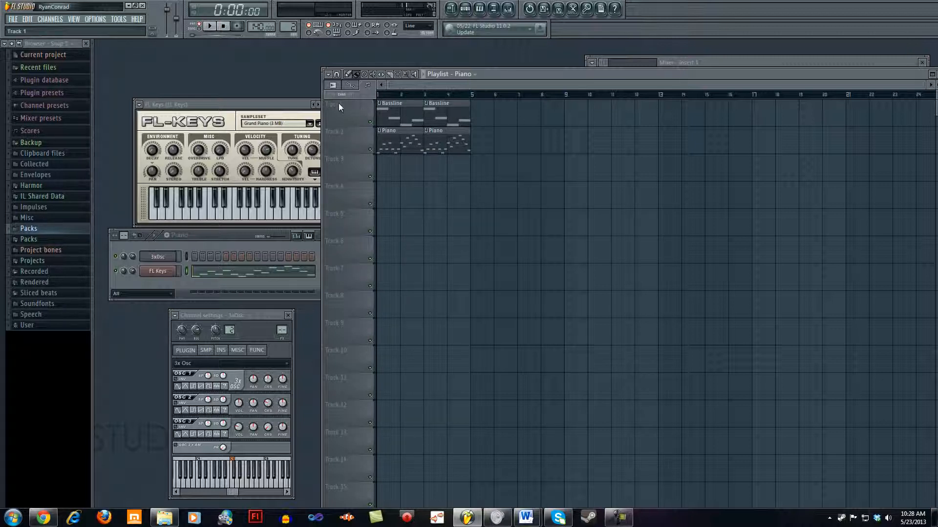
right_click(340, 102)
left_click(375, 104)
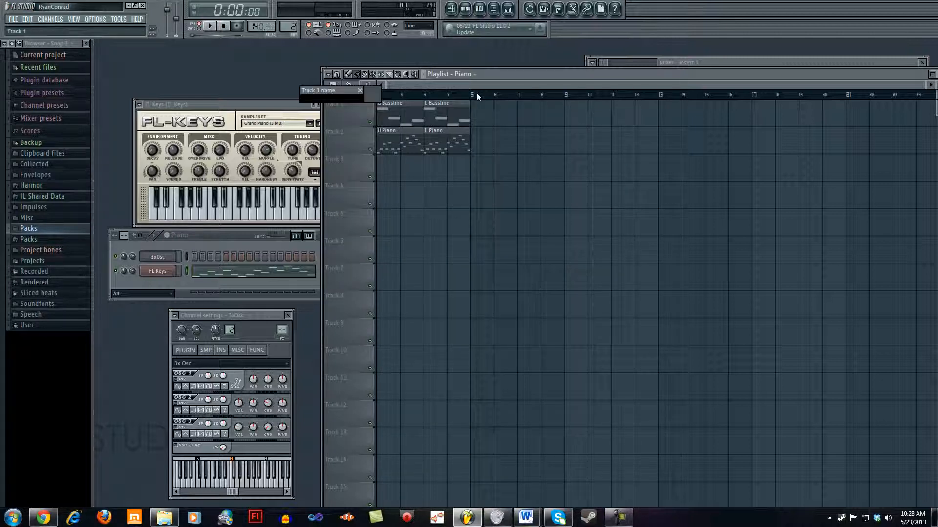
type("Bassline")
key("Return")
Step: Rename playlist Track 2 as Piano
right_click(340, 127)
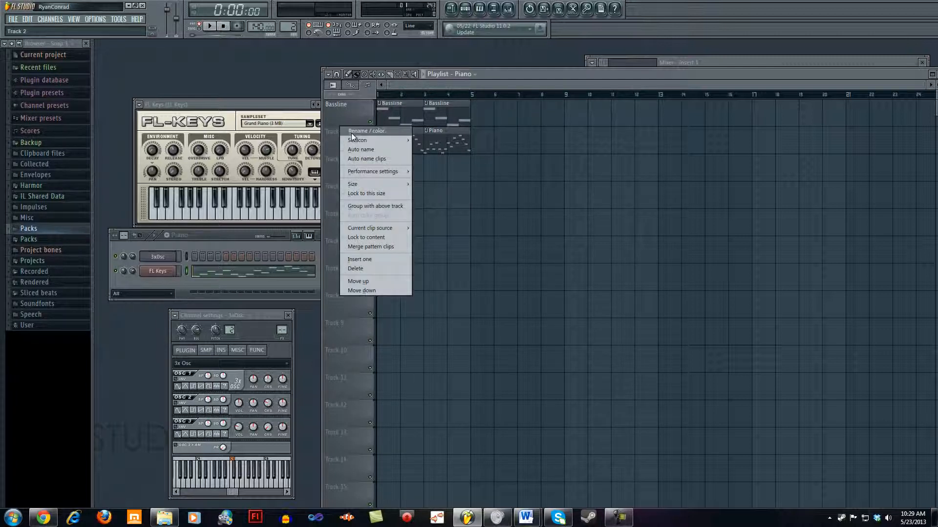
left_click(352, 132)
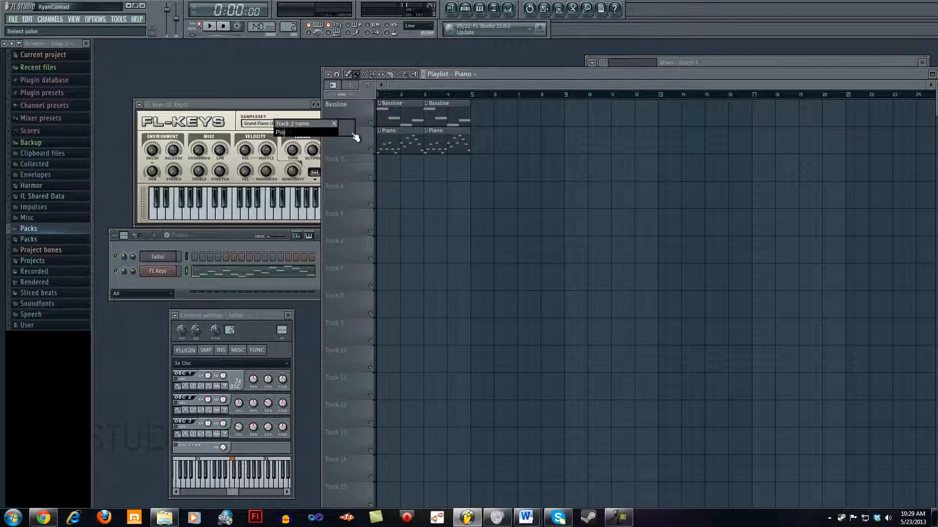
type("Piano")
key("Return")
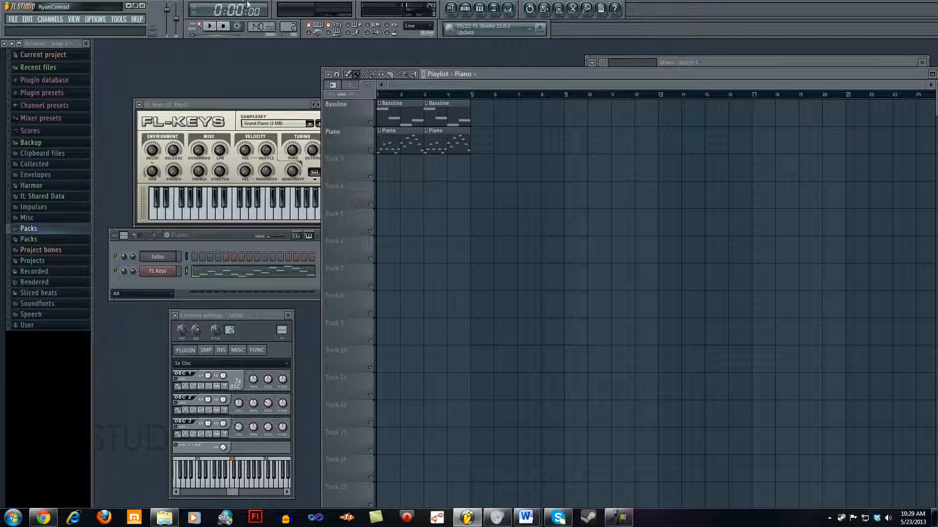
Step: Switch playback to song mode, play the playlist arrangement from the start, and stop it
left_click(204, 29)
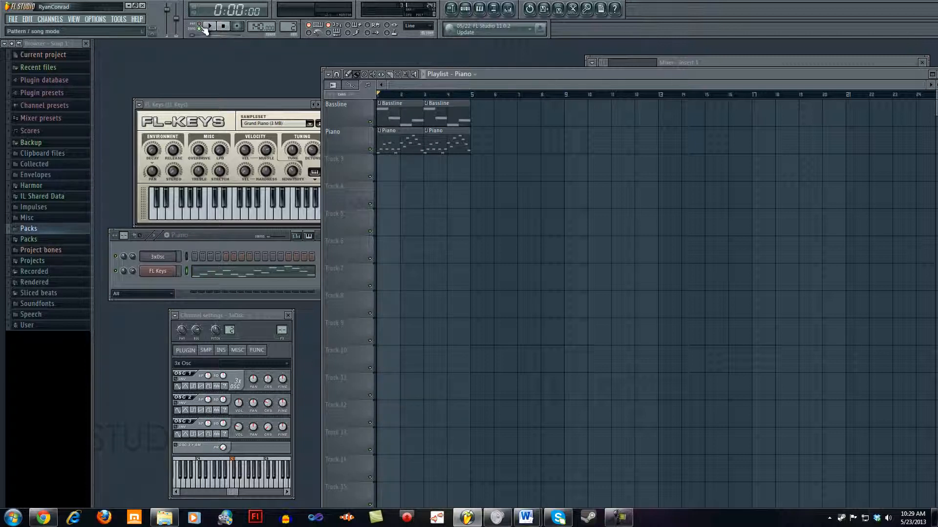
left_click(208, 27)
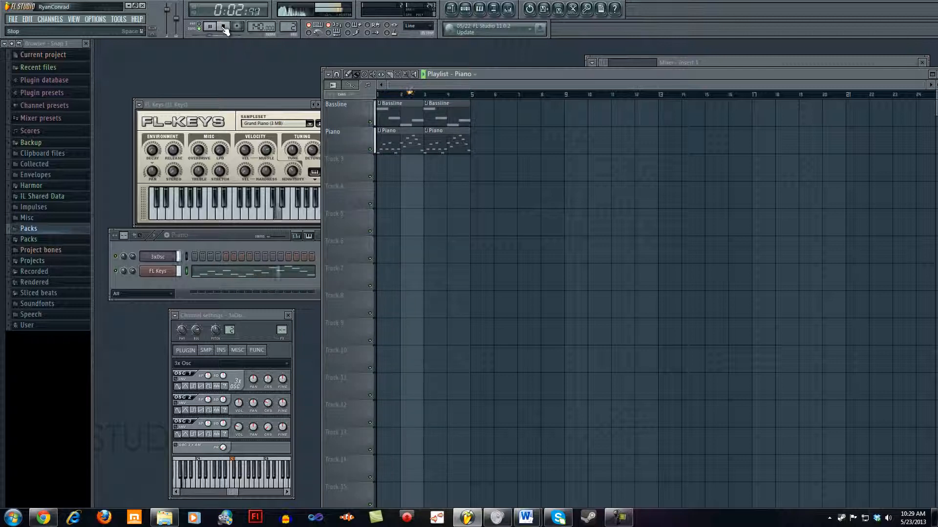
left_click(223, 27)
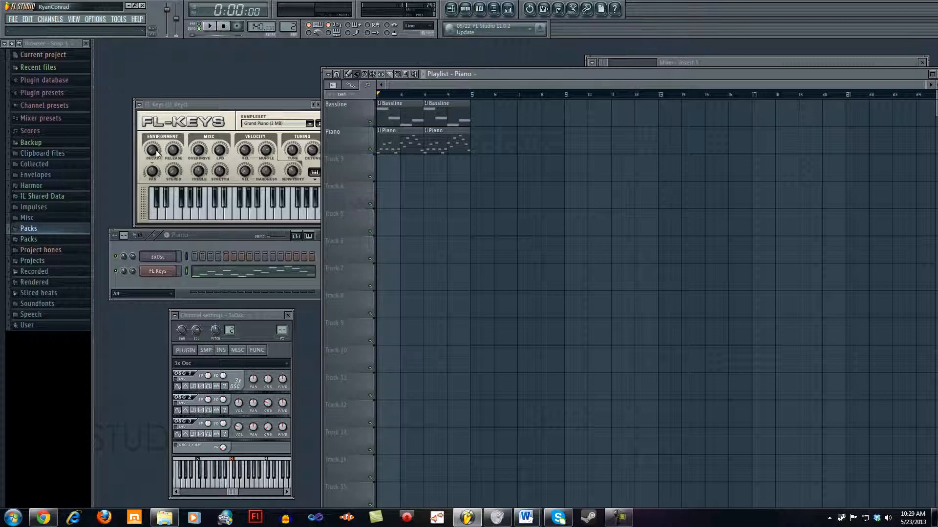
Step: Add a third Bassline clip and a third Piano clip at bar 5 on their tracks, leaving Track 3 empty
left_click(452, 113)
left_click(479, 114)
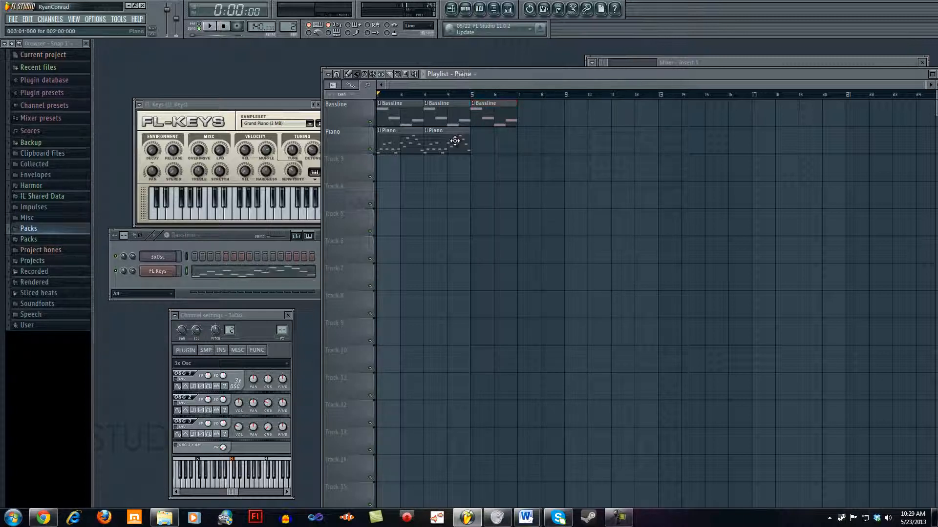
left_click(479, 139)
left_click(402, 162)
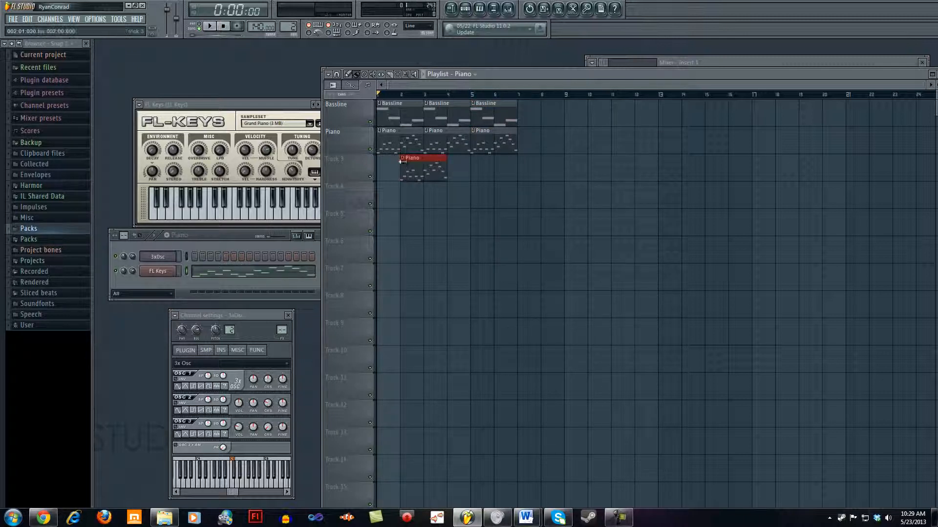
right_click(402, 161)
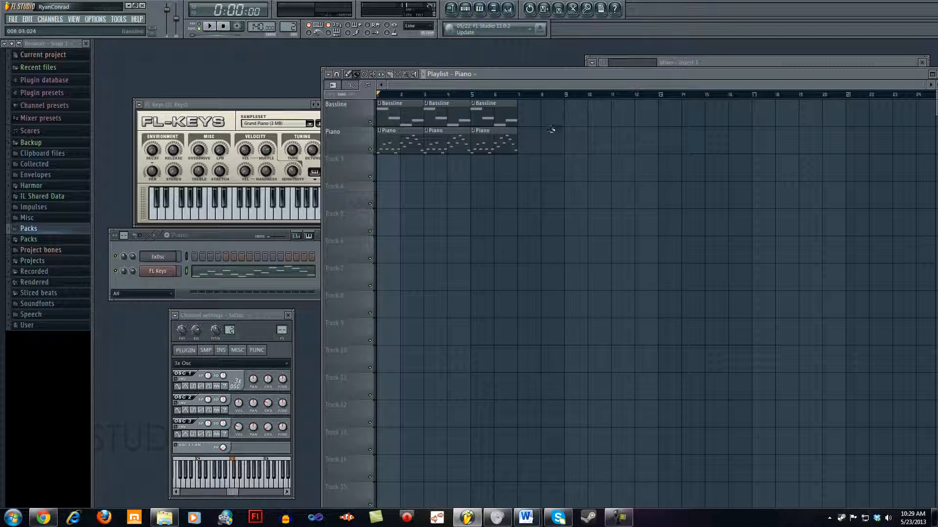
Step: Return to the step sequencer with the Piano pattern selected and reposition its window slightly
left_click(474, 74)
left_click(220, 236)
left_click_drag(220, 236, 217, 240)
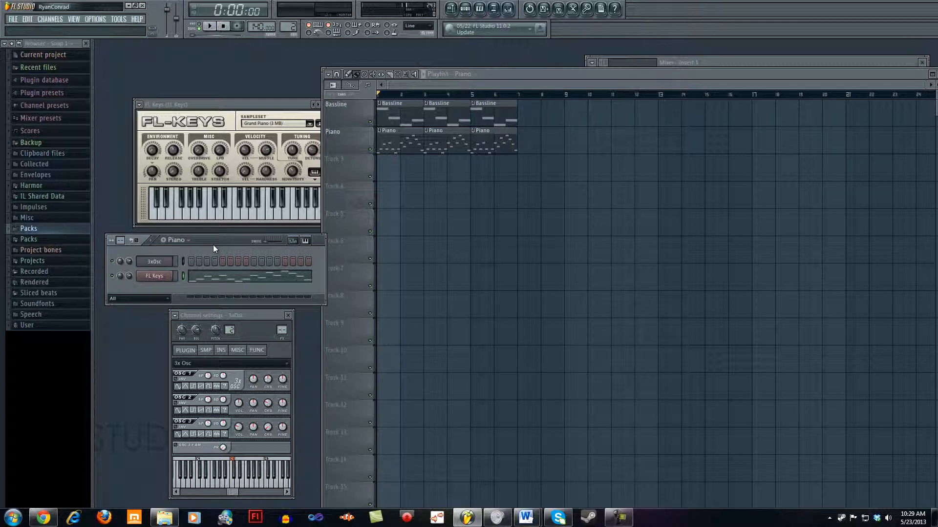
Step: Create a new pattern named Bassline 2 and open the piano roll of the 3xOsc channel for it
left_click(163, 240)
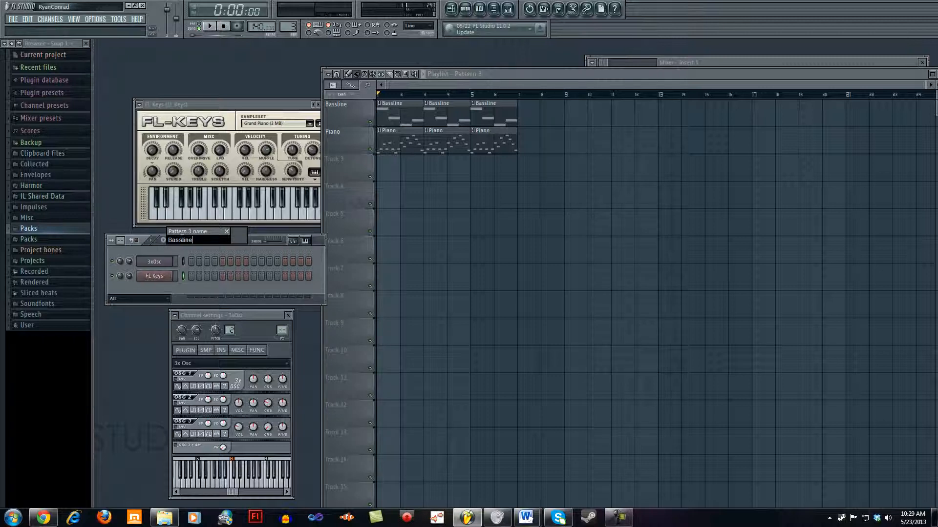
key("Return")
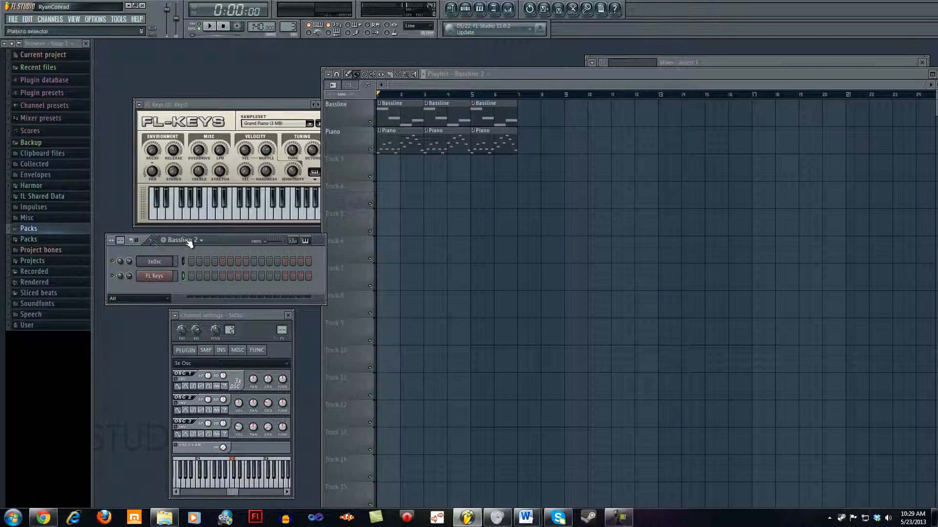
right_click(156, 260)
left_click(189, 260)
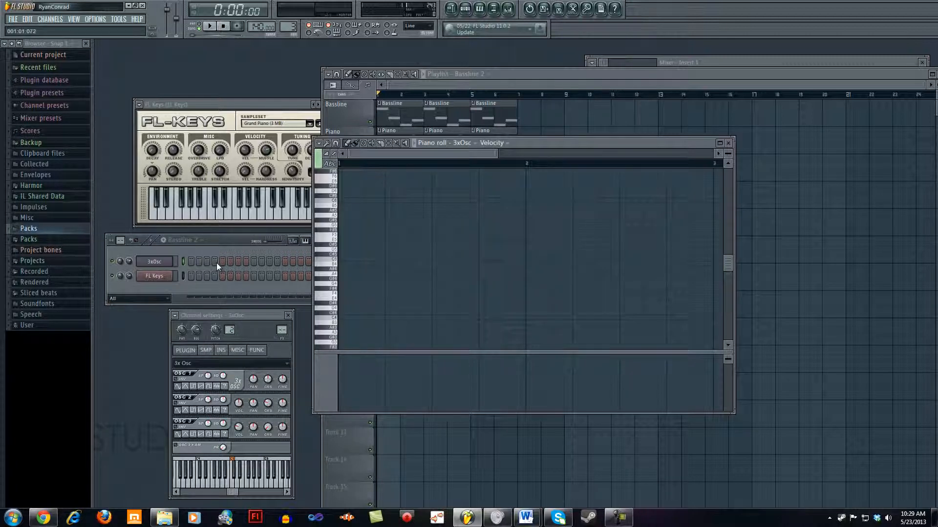
Step: Write the bass part with a one-bar G#3 note in bar 1 and a one-bar G3 note in bar 2
left_click(351, 280)
left_click_drag(361, 279, 514, 305)
left_click(340, 337)
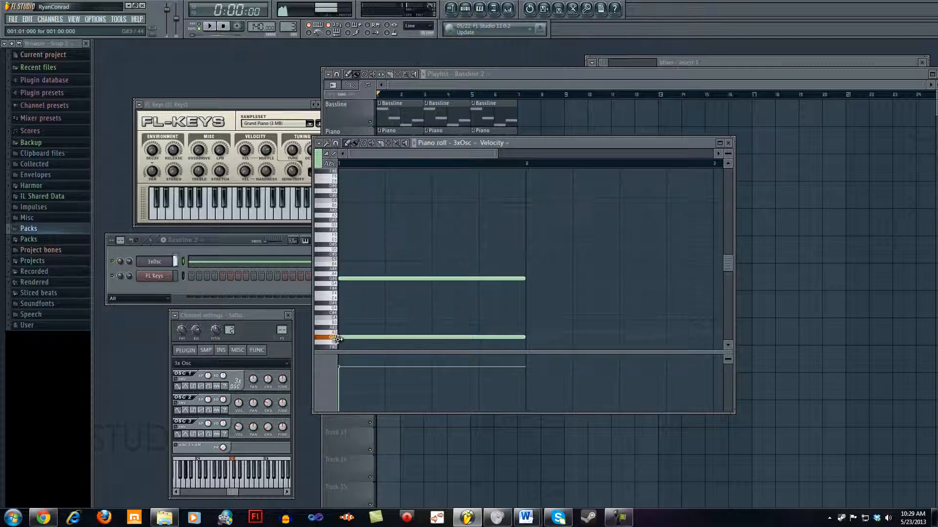
right_click(387, 278)
left_click(526, 343)
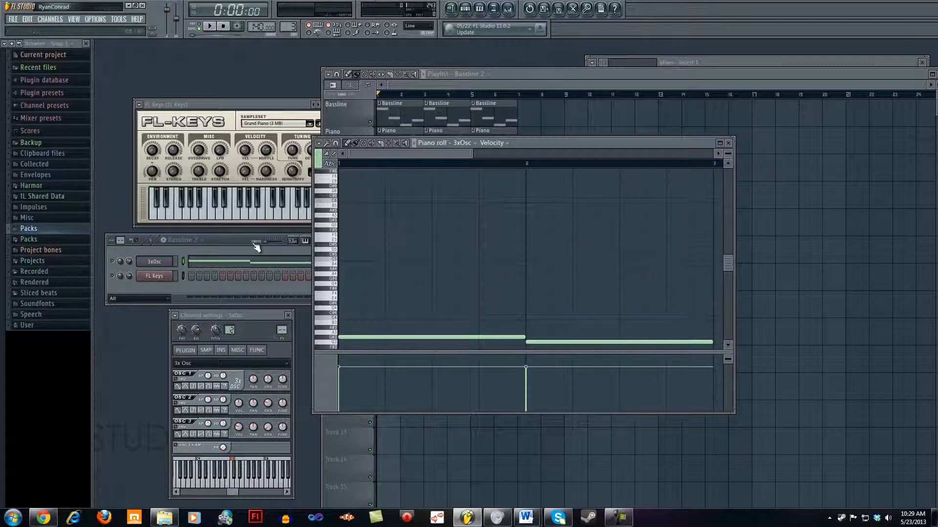
Step: Create a new pattern named Piano 2 and open the piano roll of the FL Keys channel for it
left_click(164, 241)
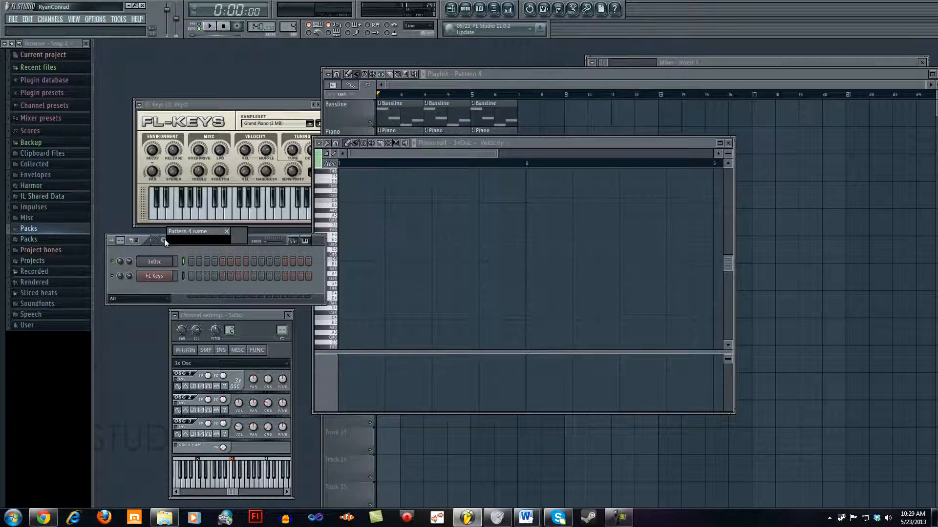
type("Piano 2")
key("Return")
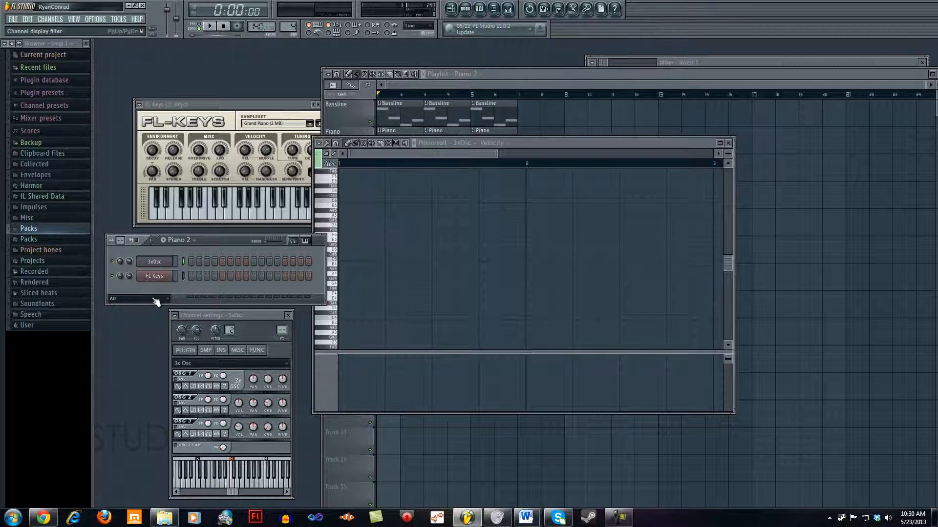
right_click(160, 278)
left_click(185, 273)
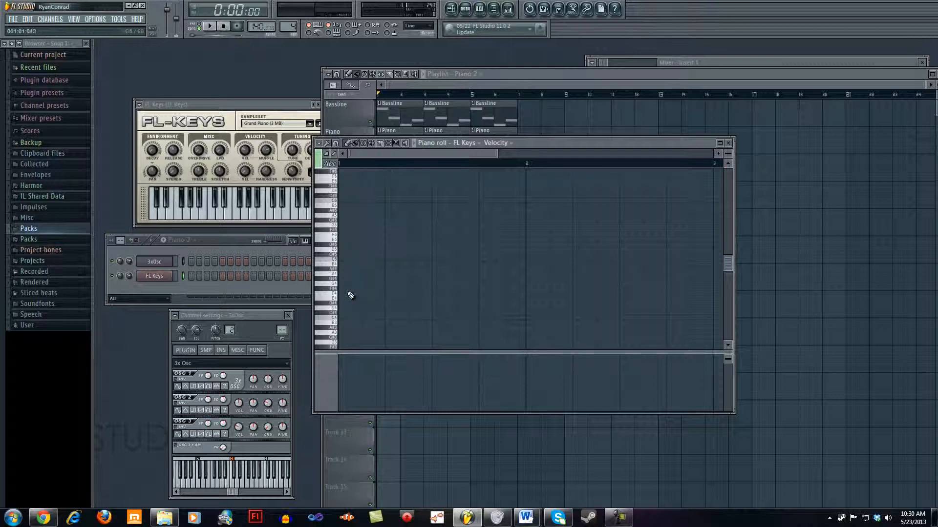
Step: Fill bar 1 of the piano melody with half-beat notes C5, G#4, D#5, G#4, played twice in a row
left_click(345, 265)
left_click_drag(519, 259, 279, 270)
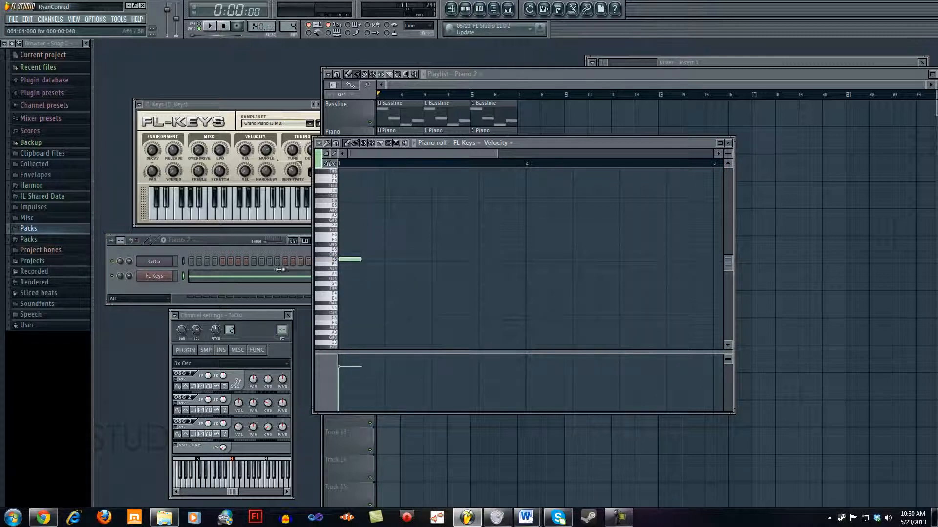
left_click(366, 278)
left_click(389, 240)
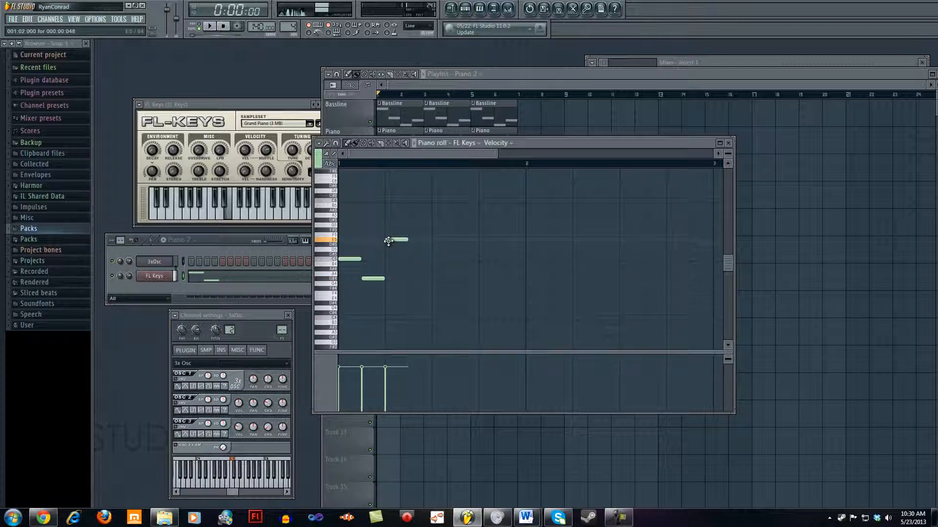
left_click_drag(388, 241, 388, 245)
left_click(415, 278)
left_click(442, 259)
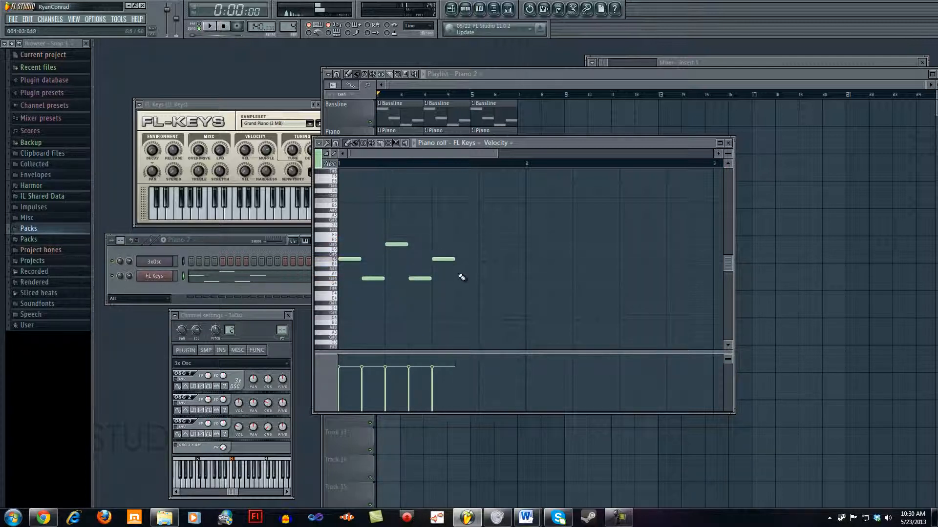
left_click(462, 278)
left_click(485, 244)
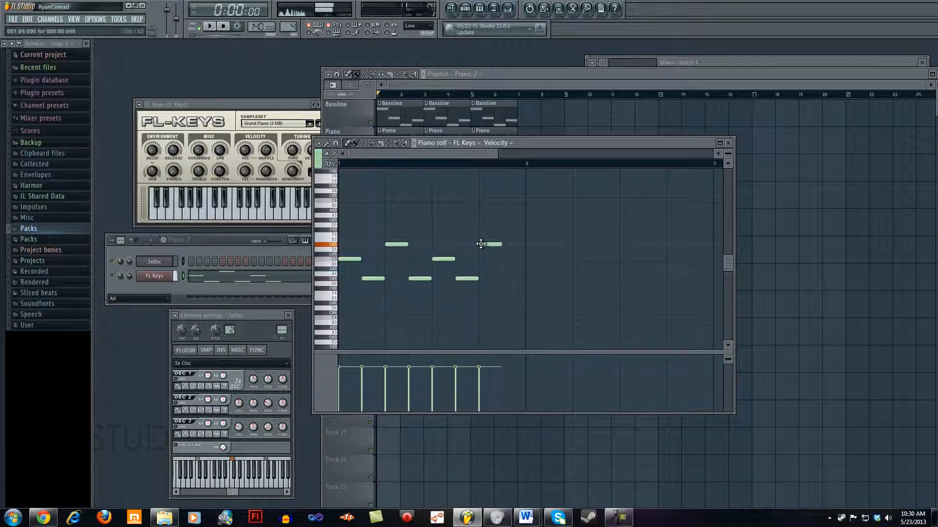
left_click(507, 279)
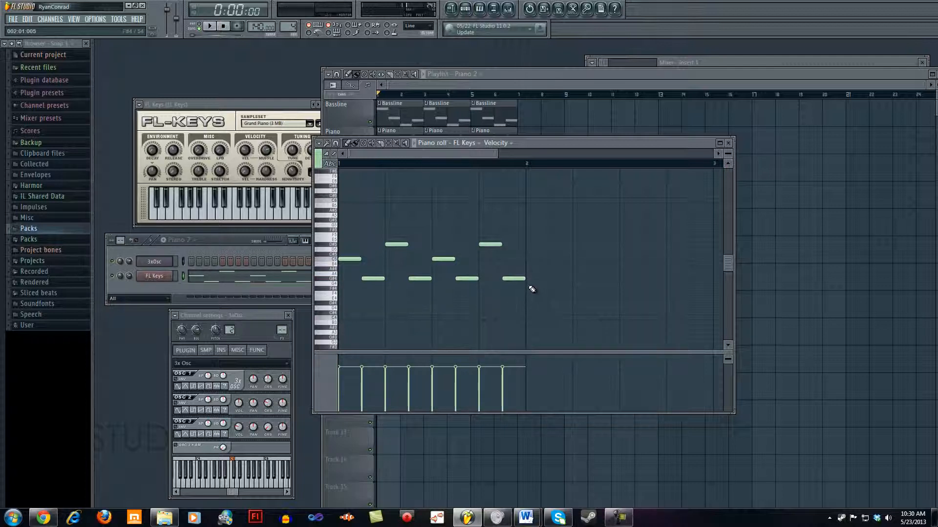
Step: Fill bar 2 of the piano melody with half-beat notes B4, G4, D5, G4, G5, F5, D#5 and D5
left_click(533, 265)
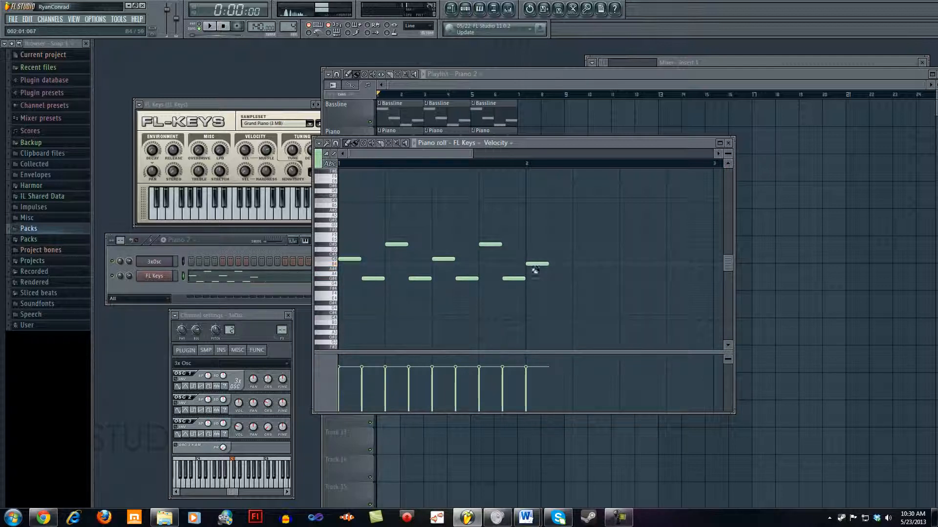
left_click(554, 284)
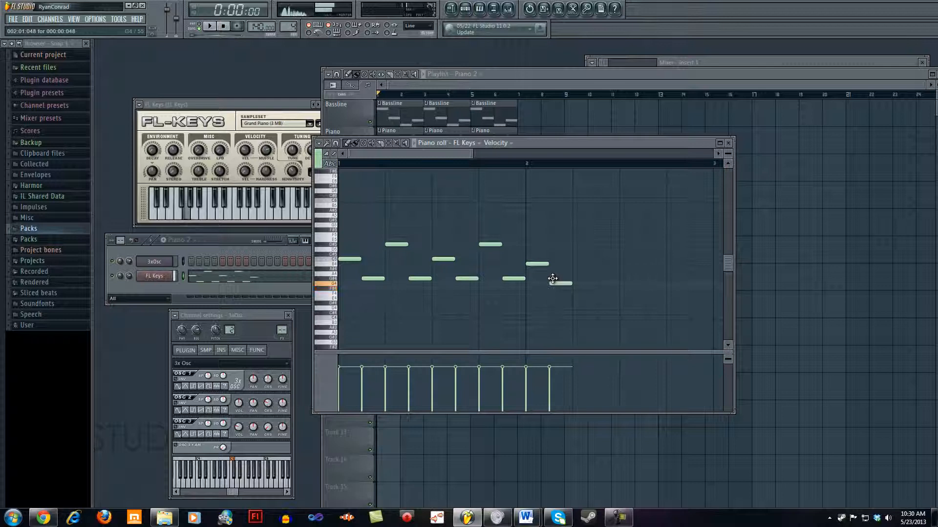
left_click(572, 245)
left_click_drag(572, 244, 572, 250)
left_click(602, 284)
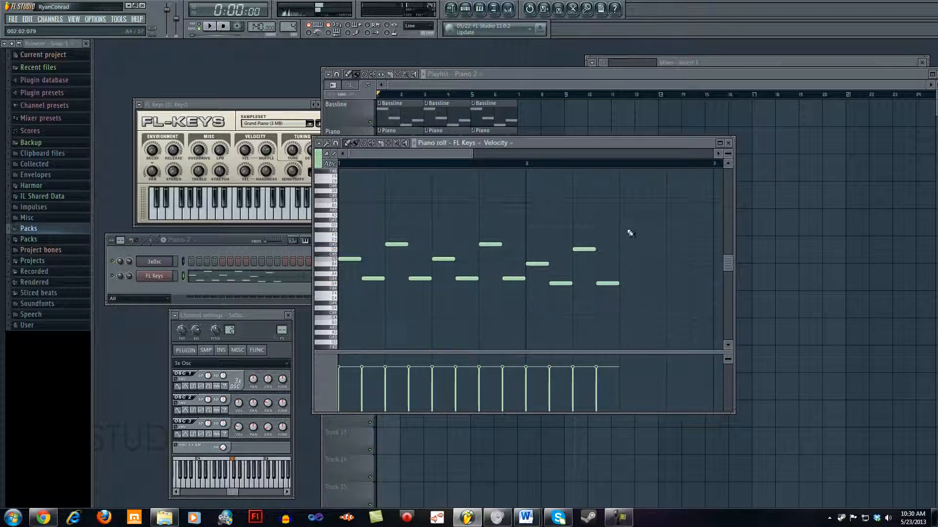
left_click_drag(624, 220, 623, 225)
left_click(644, 234)
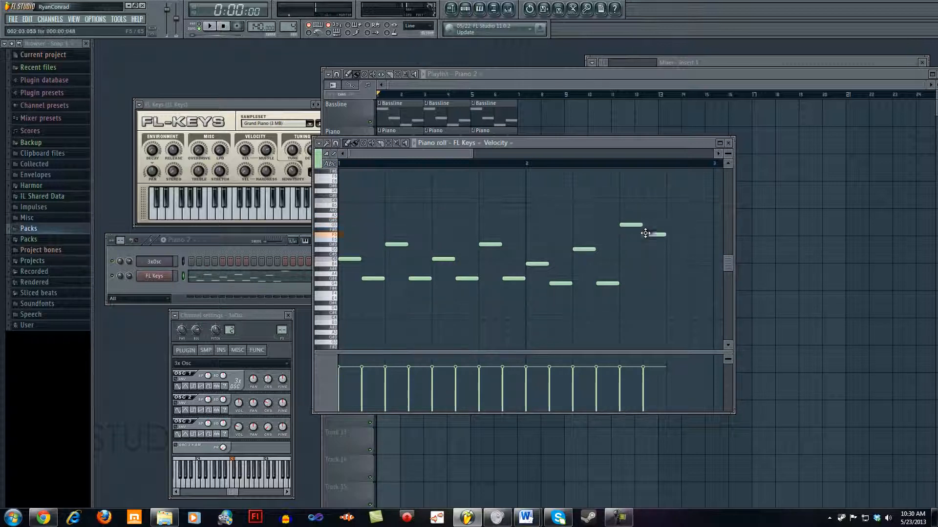
left_click(667, 245)
left_click(691, 249)
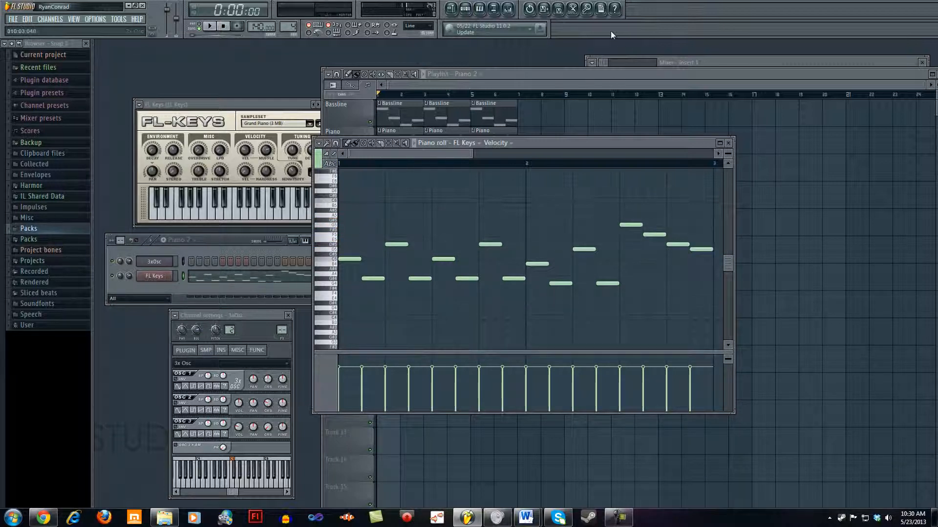
Step: Place a Piano 2 clip and a Bassline 2 clip at bar 7 on their playlist tracks, keeping the tracks below empty
left_click(594, 73)
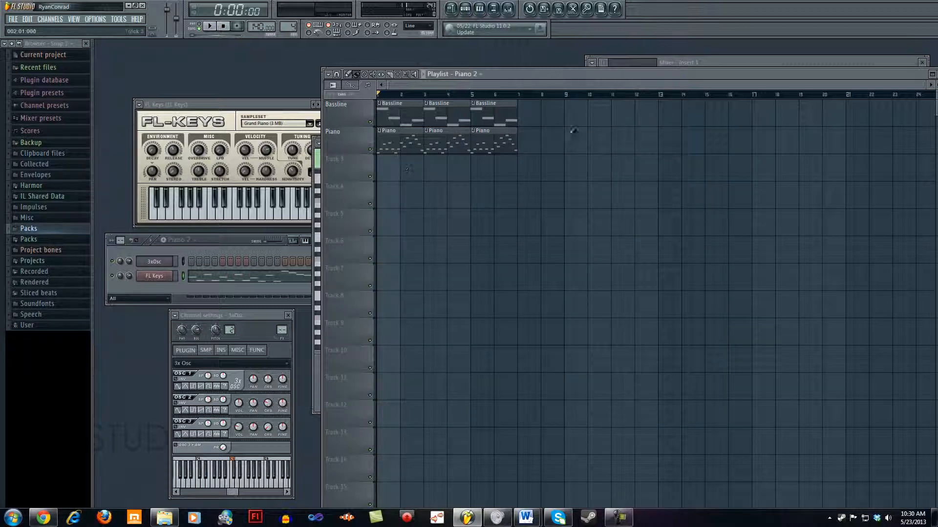
left_click(529, 141)
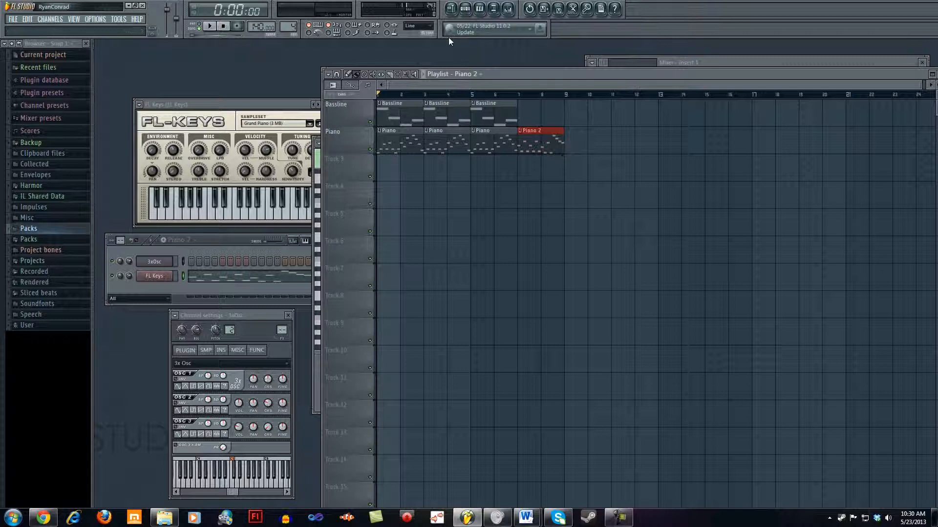
left_click(479, 75)
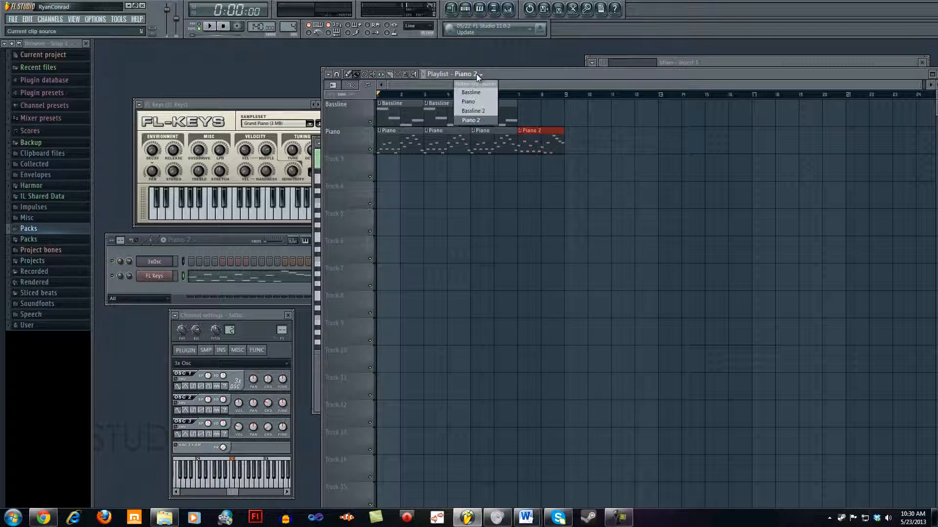
left_click(479, 113)
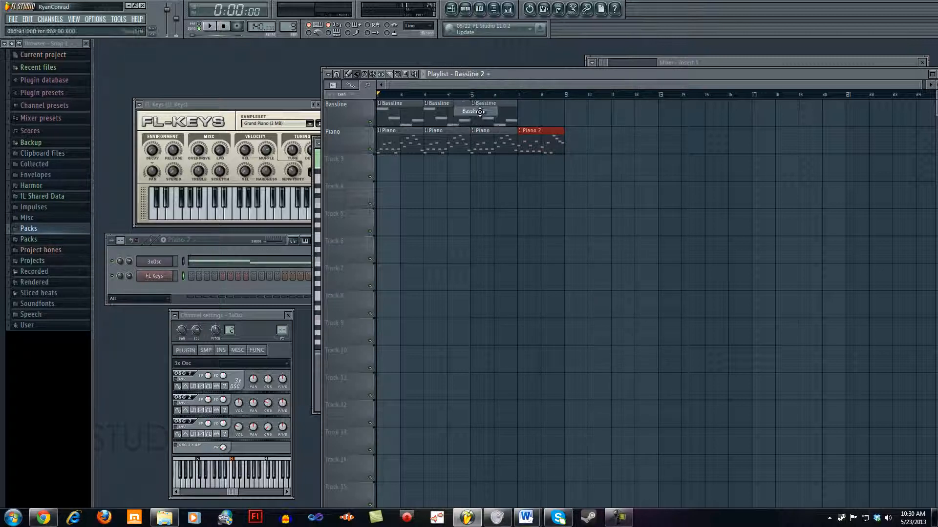
left_click(527, 113)
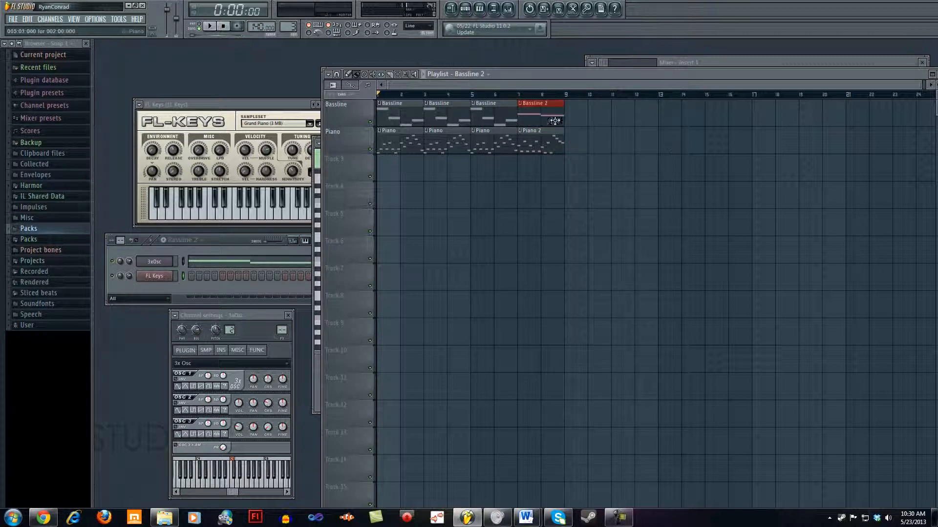
left_click(454, 206)
right_click(478, 203)
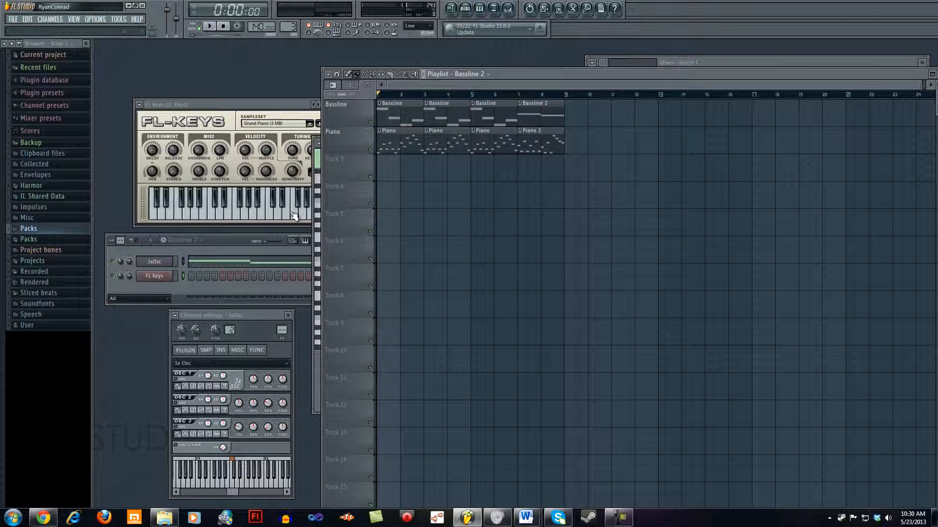
Step: Play the extended arrangement from the start through the bar 7 clips and stop playback
left_click(213, 27)
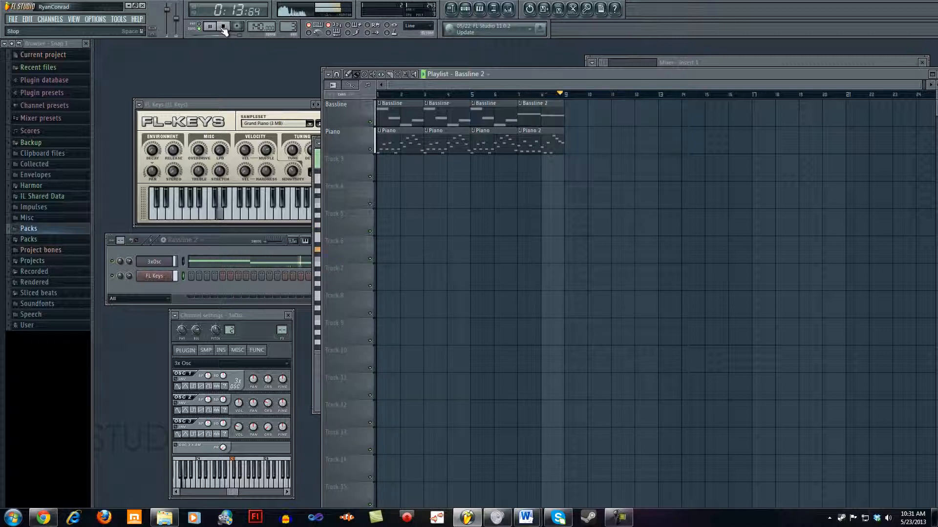
left_click(223, 28)
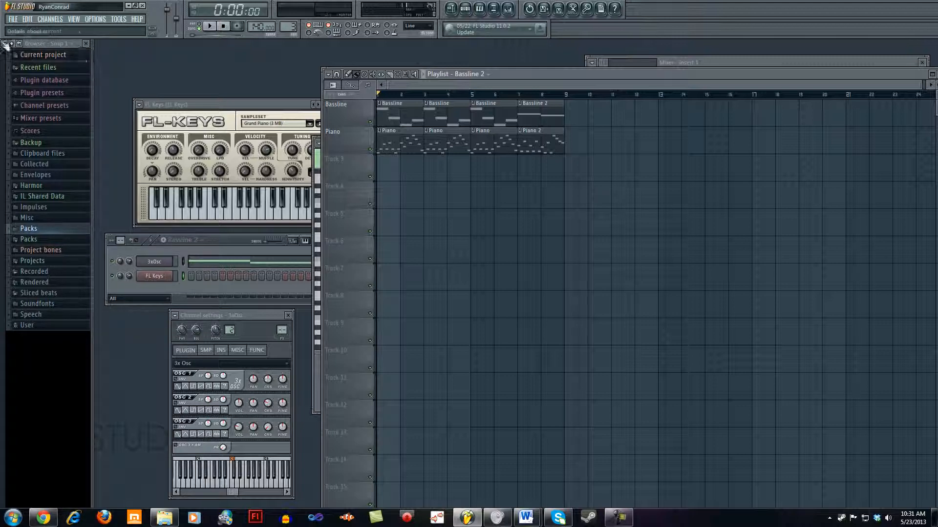
Step: Undock the browser as a floating window and restore the default window arrangement
left_click_drag(77, 46, 773, 78)
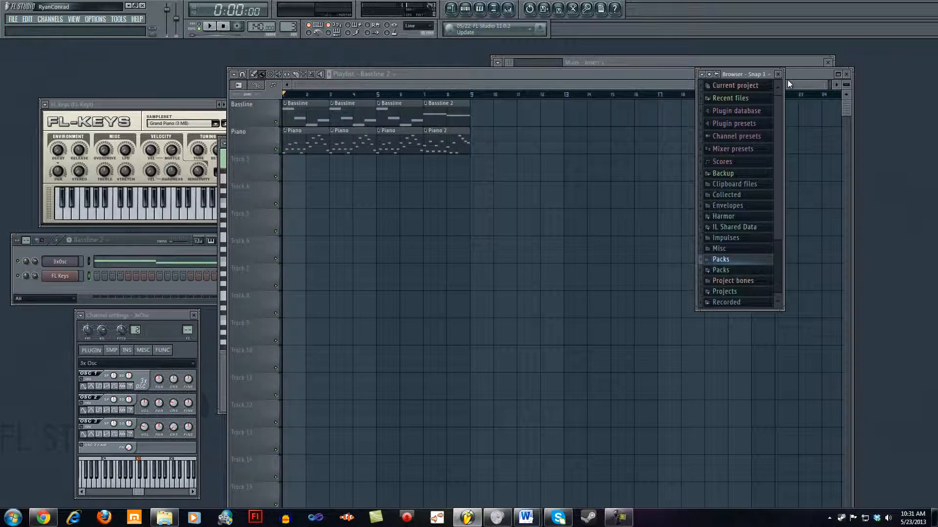
key("ctrl+shift+h")
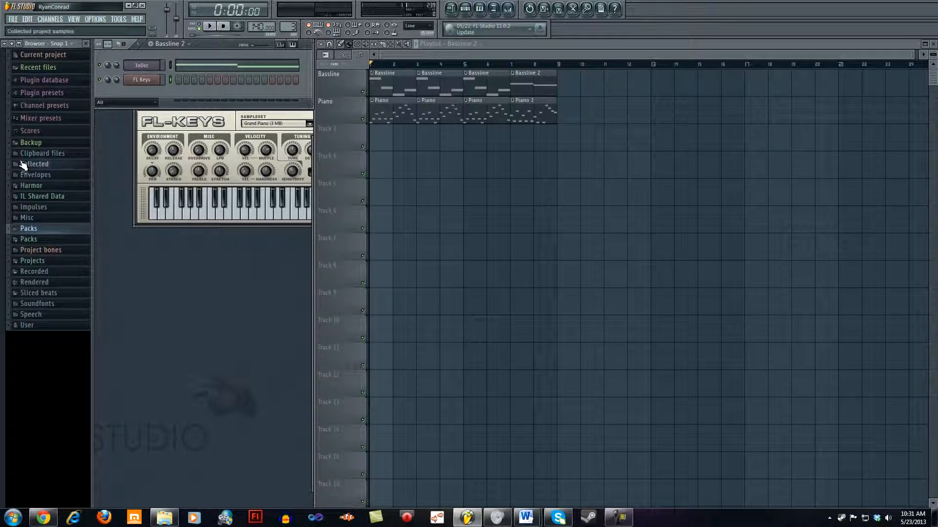
Step: Find Grv Kick 17 among the drum pack kicks, add it as a new step sequencer channel, and collapse the Kicks folder
left_click(46, 231)
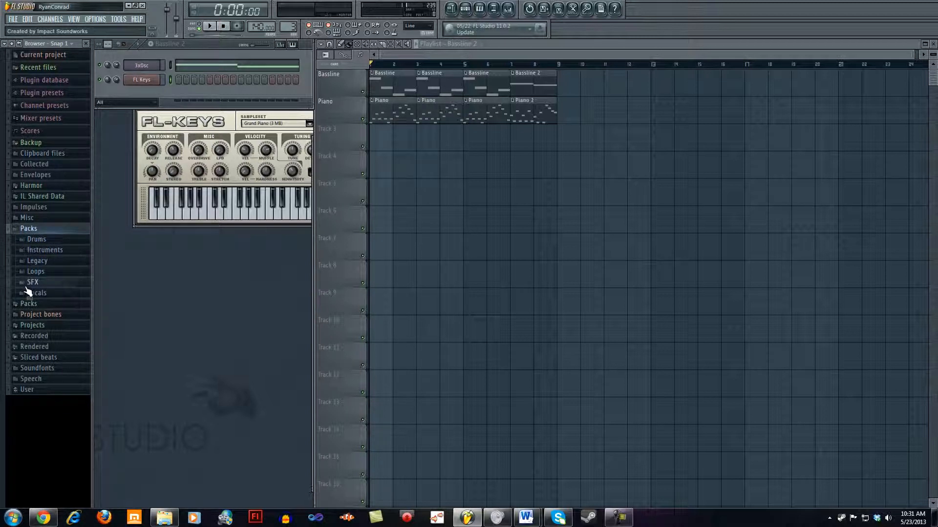
left_click(43, 240)
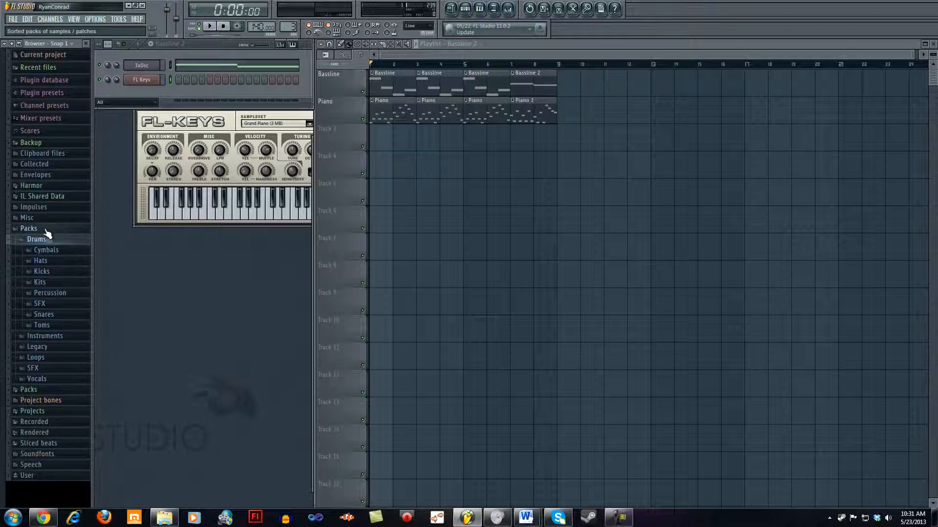
left_click(51, 271)
left_click(69, 282)
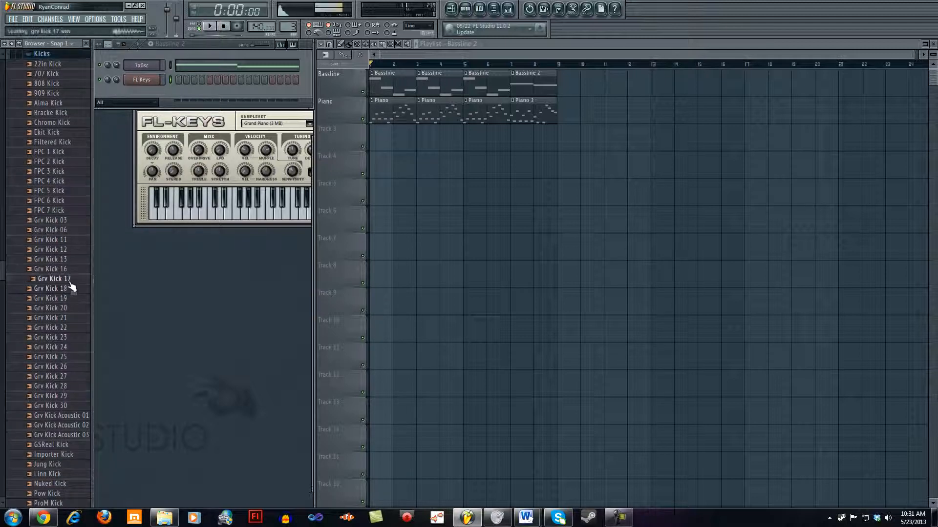
left_click_drag(61, 284, 146, 95)
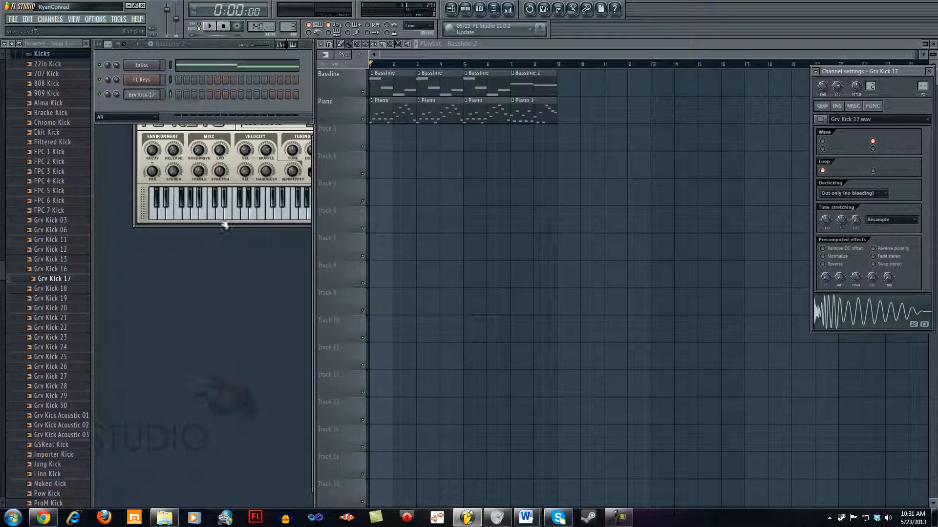
left_click(42, 54)
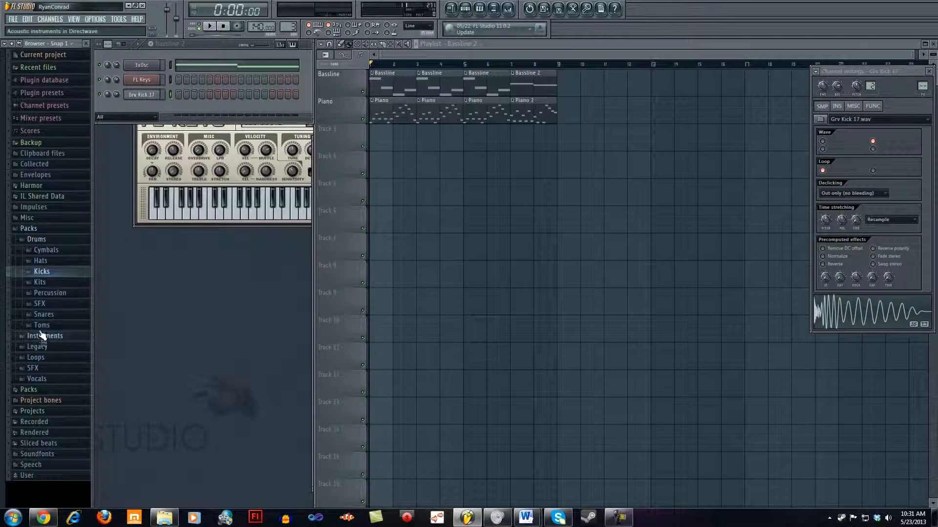
Step: Add the Ekit 1 Hat sample from the drum pack hats as a new channel and collapse the Hats folder
left_click(57, 262)
left_click_drag(63, 260, 147, 104)
left_click(44, 53)
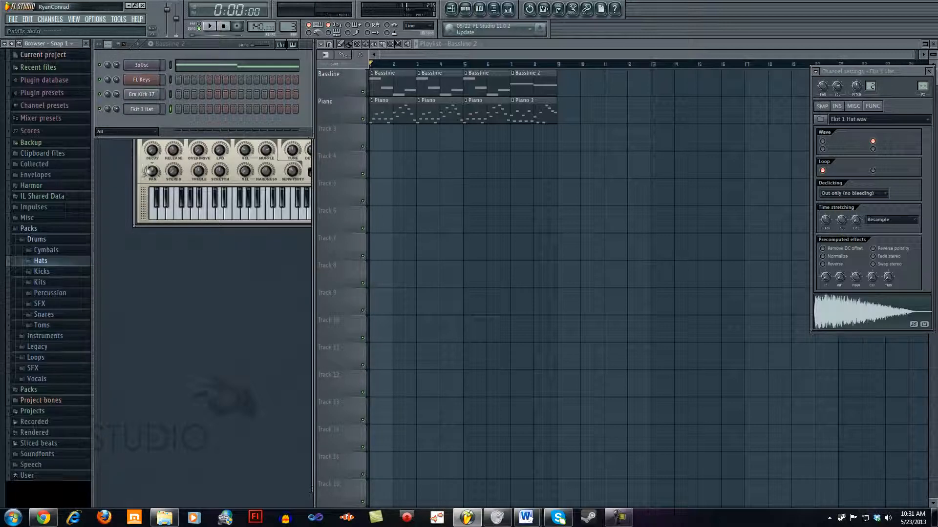
Step: Audition FPC Snare 1 from the drum pack snares and add it as a new channel below the hat
left_click(66, 316)
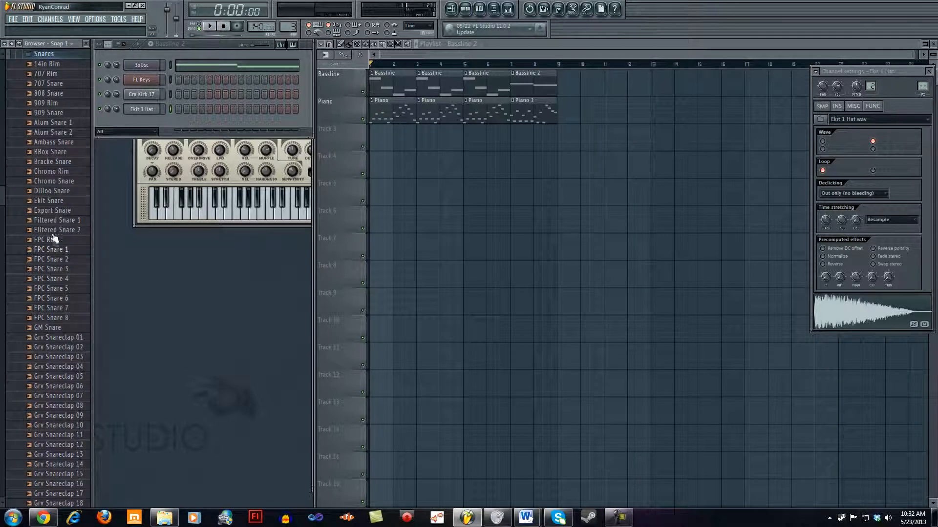
left_click(62, 251)
left_click_drag(62, 251, 140, 119)
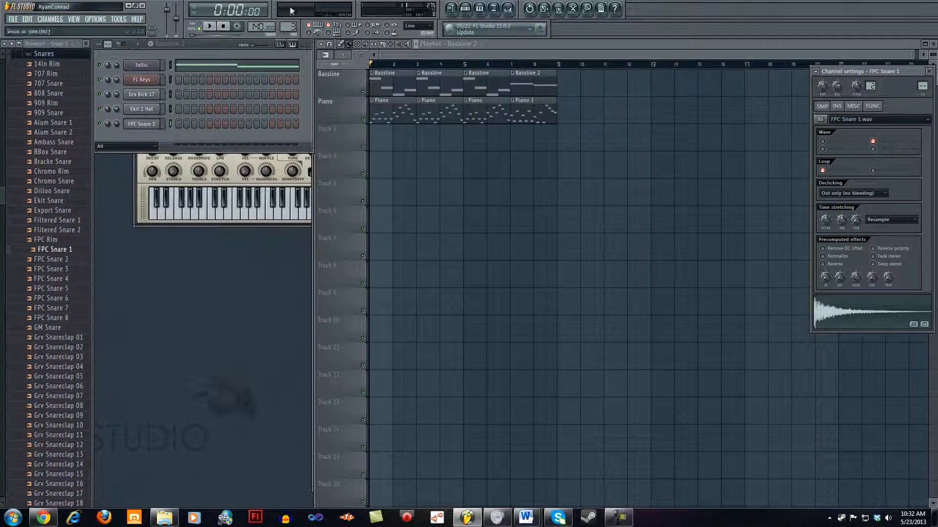
Step: Create a new pattern named Percussion and move the step sequencer down beneath the FL Keys header and knobs
left_click_drag(154, 50, 156, 106)
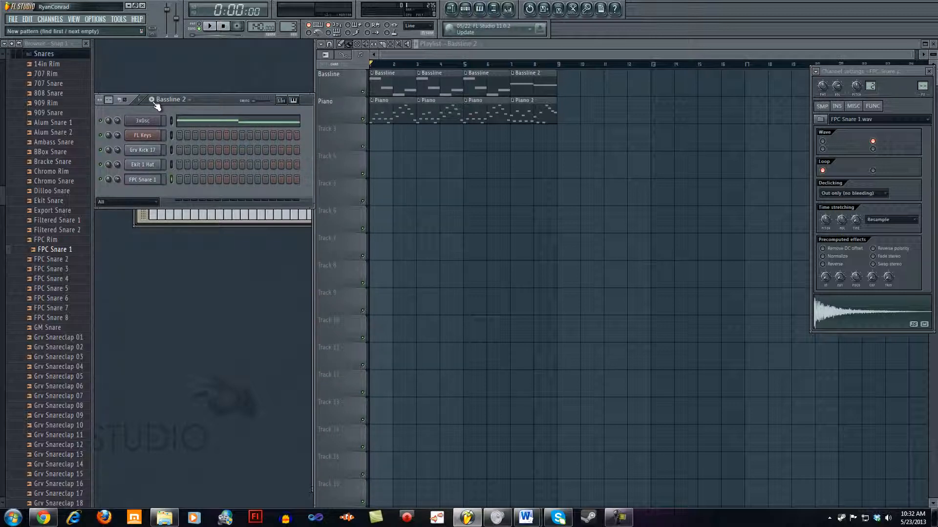
left_click(152, 100)
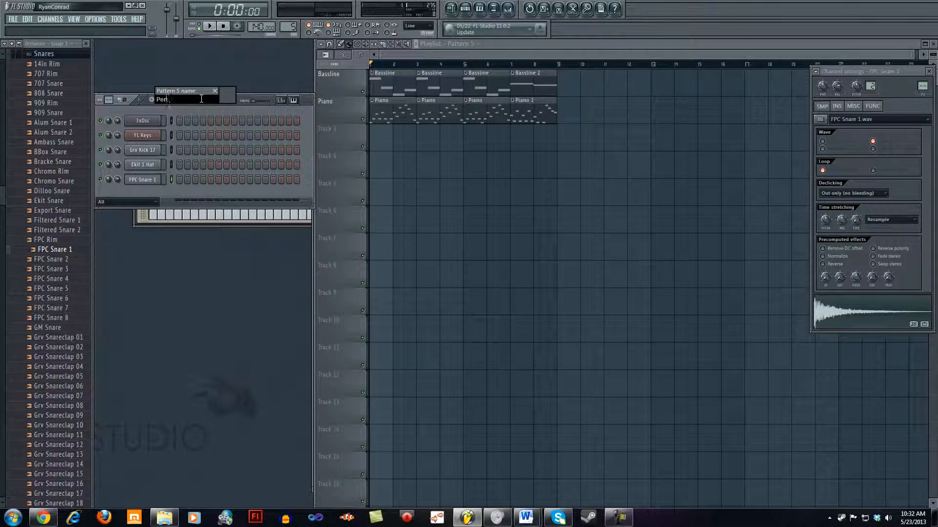
key("Return")
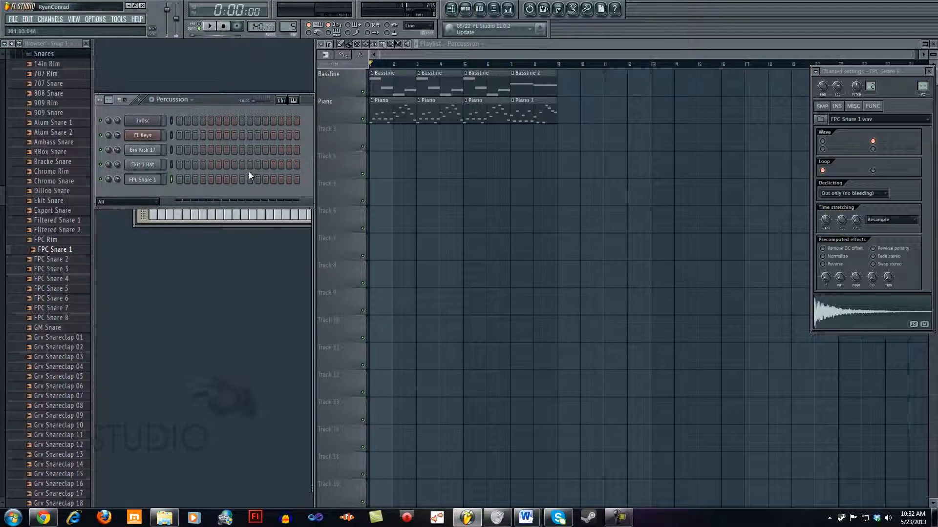
left_click_drag(210, 101, 228, 178)
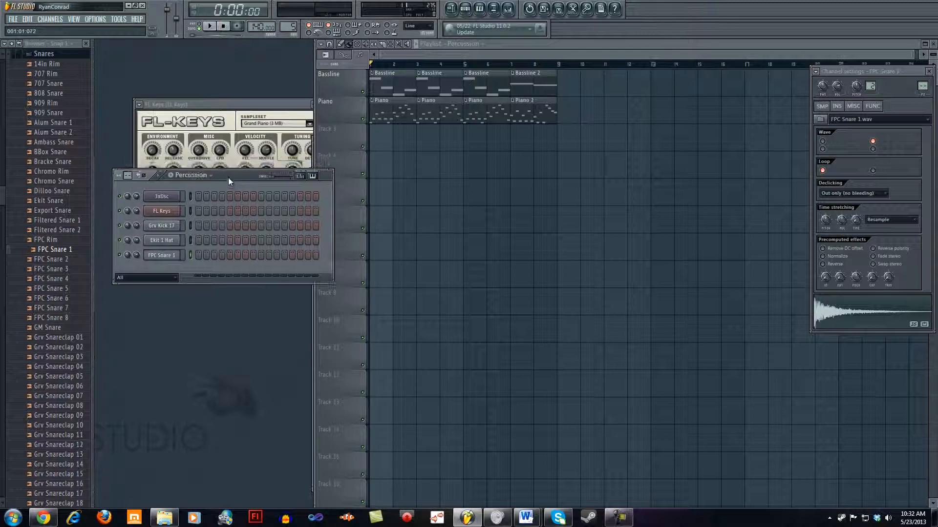
Step: Place Grv Kick 17 hits on steps 1, 5, 9 and 13 and play the pattern back
left_click(198, 225)
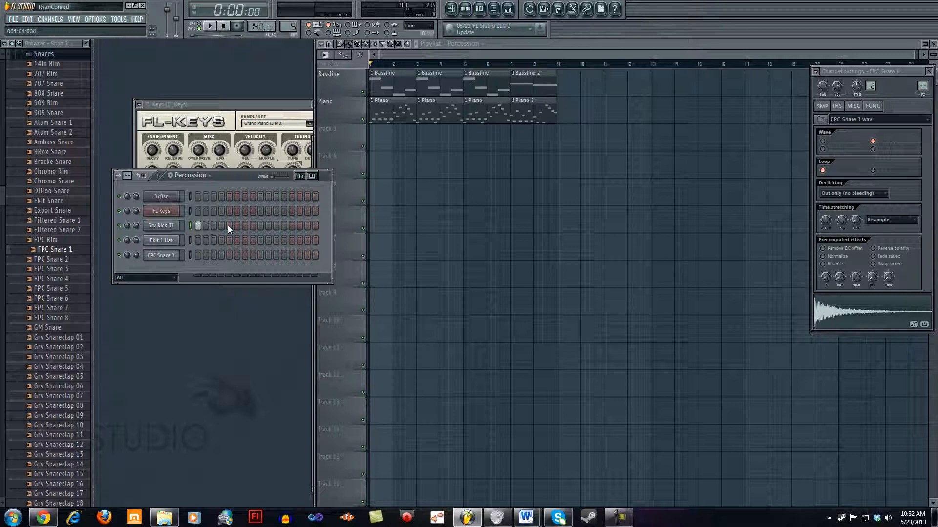
left_click(261, 227)
left_click(198, 226)
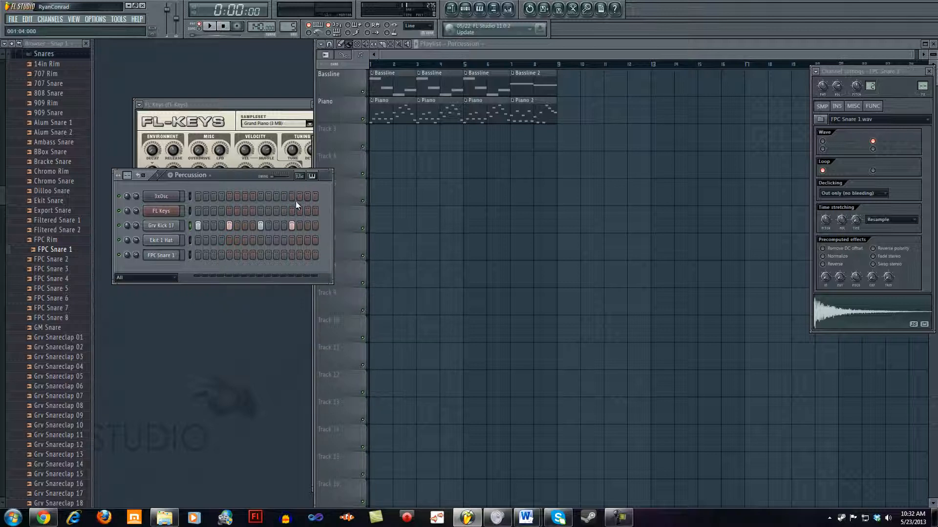
left_click(206, 211)
left_click(261, 226)
left_click(213, 30)
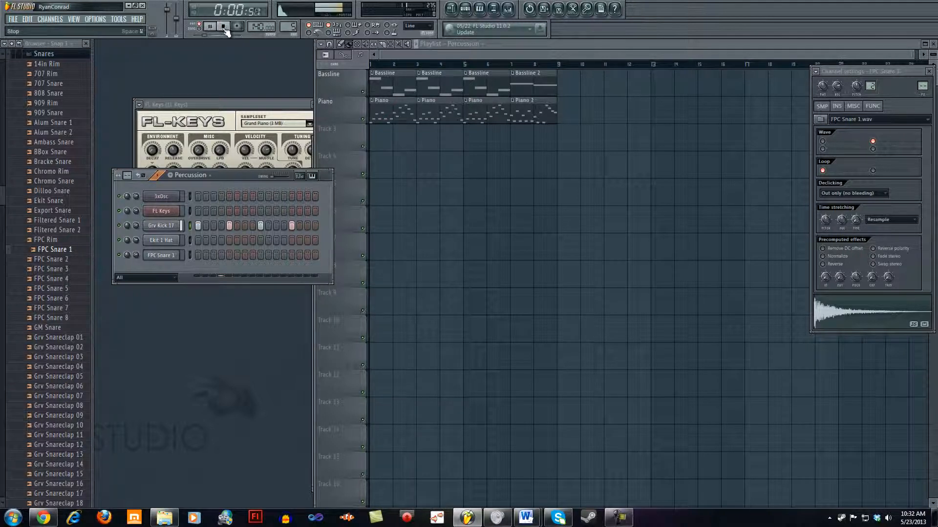
left_click(224, 28)
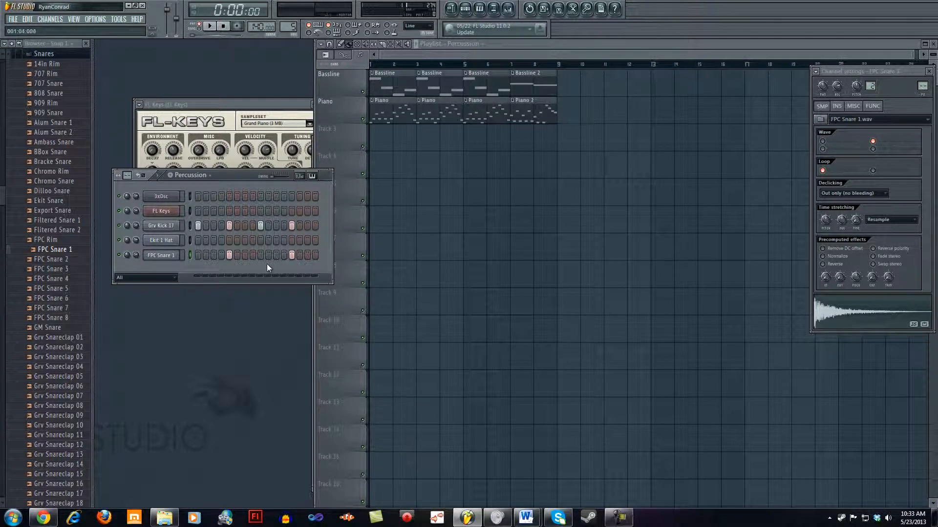
Step: Set the FPC Snare 1 hits to steps 5 and 12 and play the pattern back
left_click(292, 255)
left_click(209, 26)
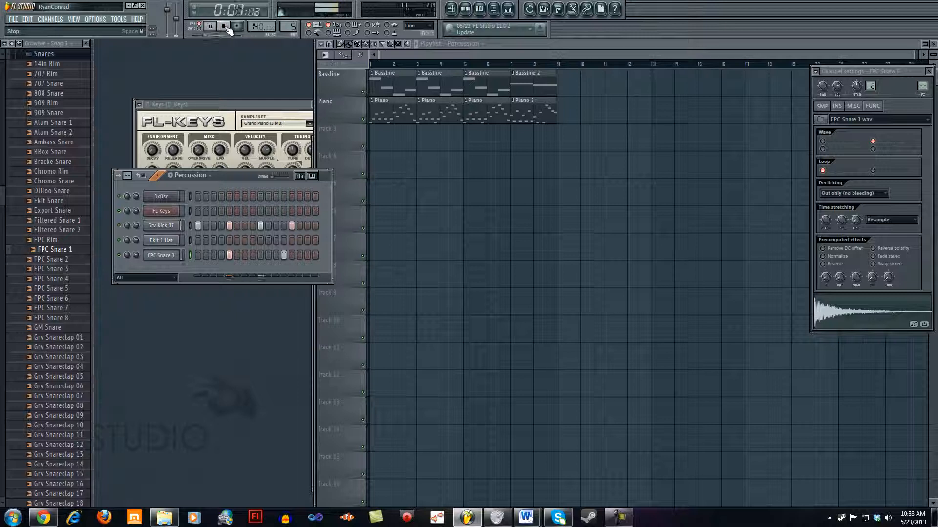
left_click(224, 27)
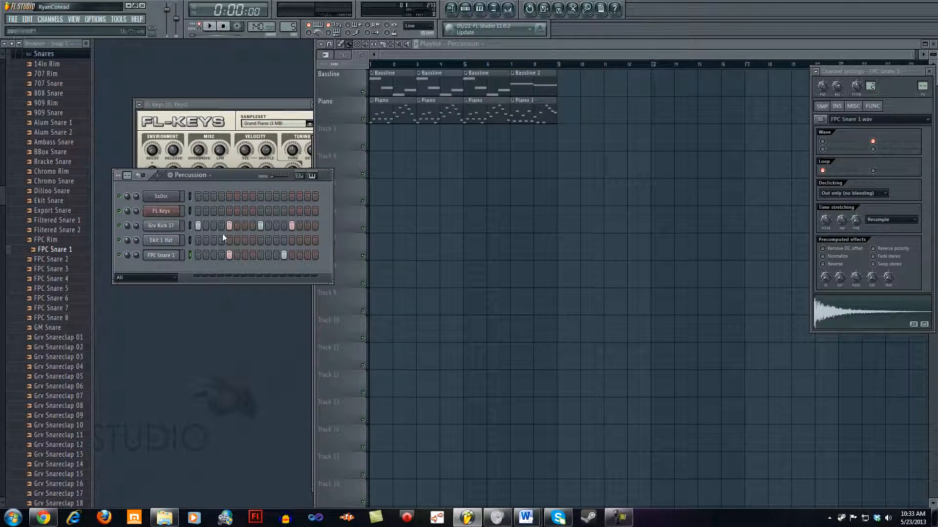
Step: Try filling the Ekit 1 Hat channel every 8 steps and every 4 steps
right_click(167, 242)
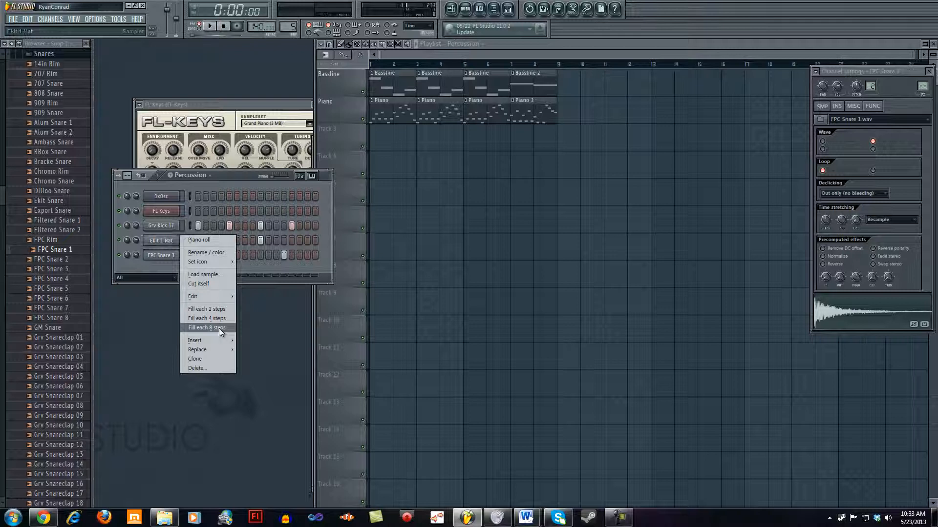
left_click(219, 328)
right_click(177, 239)
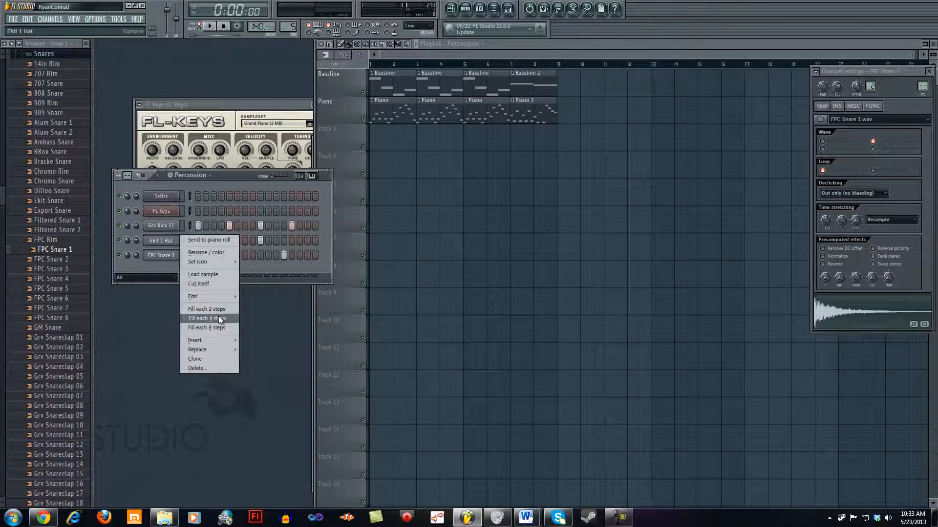
left_click(218, 315)
Step: Fill the Ekit 1 Hat channel every 2 steps and play the full drum pattern back
right_click(179, 241)
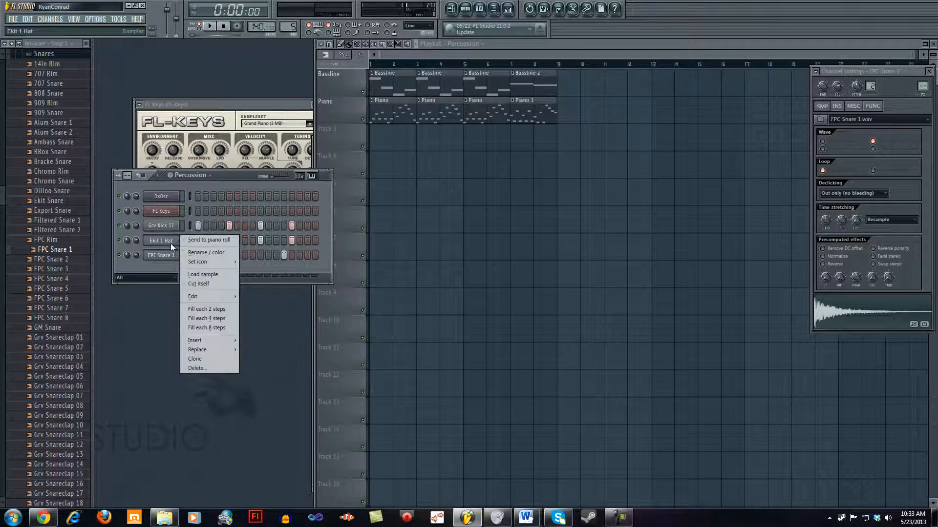
left_click(208, 309)
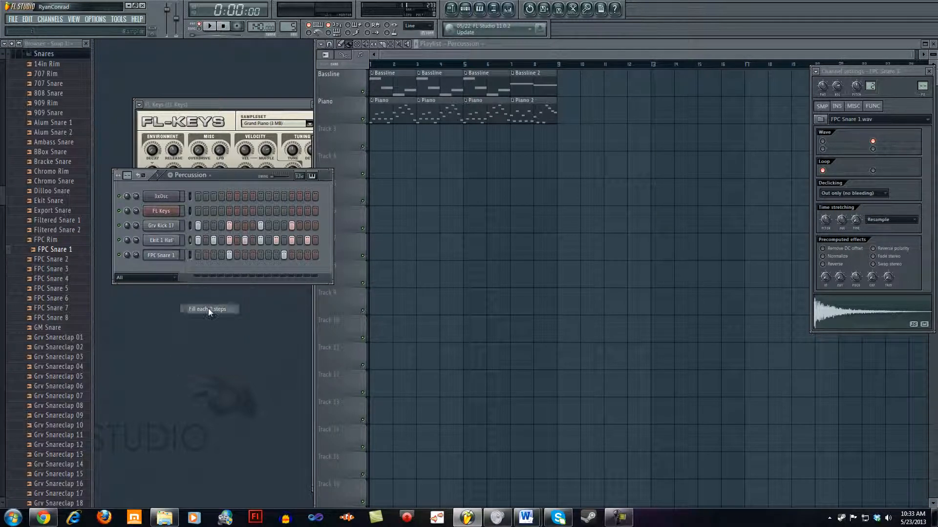
left_click(208, 27)
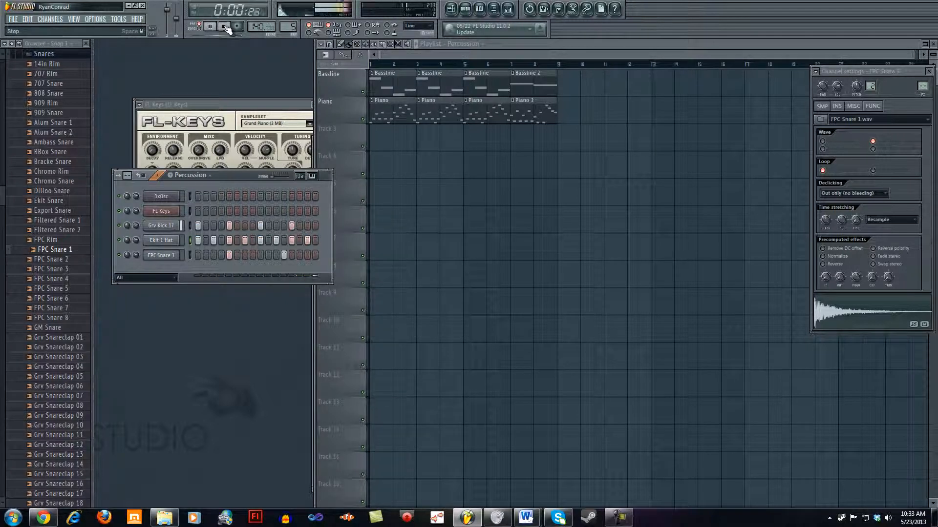
left_click(225, 26)
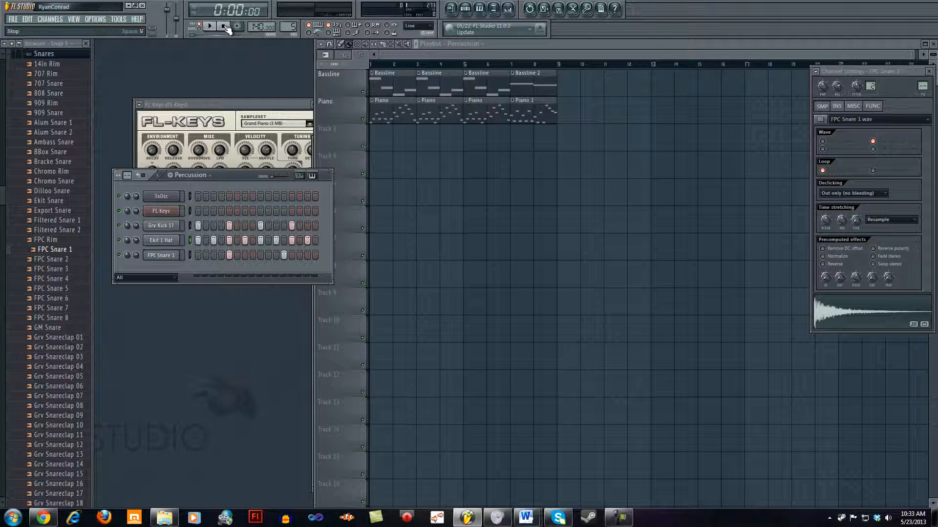
Step: Try painting Percussion clips across bars 1 to 8 of playlist Track 3, and erase them along with the stray Track 4 clip
left_click(635, 41)
left_click(494, 140)
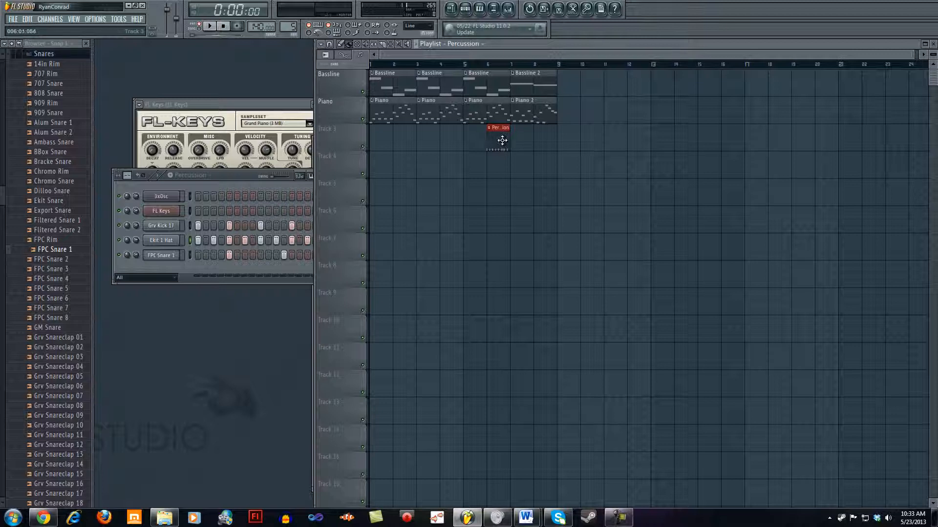
mouse_move(502, 141)
left_mouse_down()
mouse_move(544, 140)
mouse_move(361, 138)
left_mouse_up()
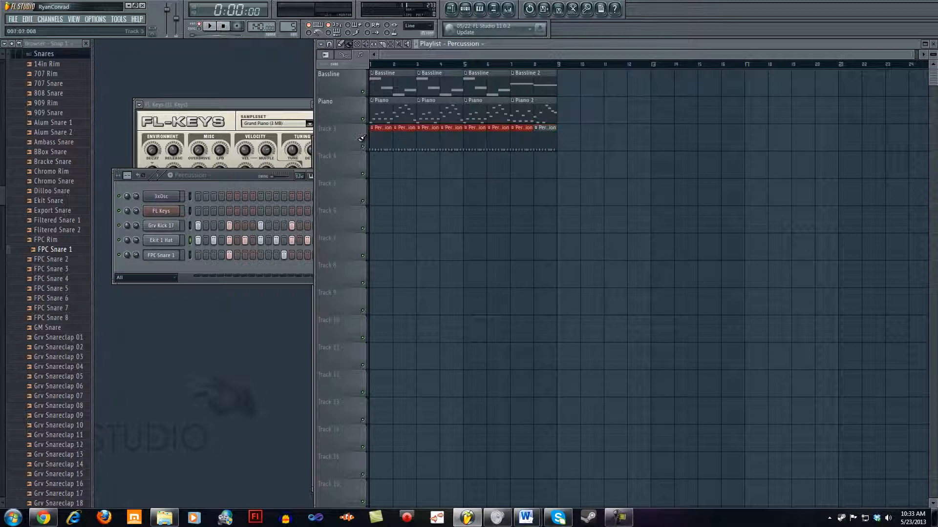
left_click(494, 160)
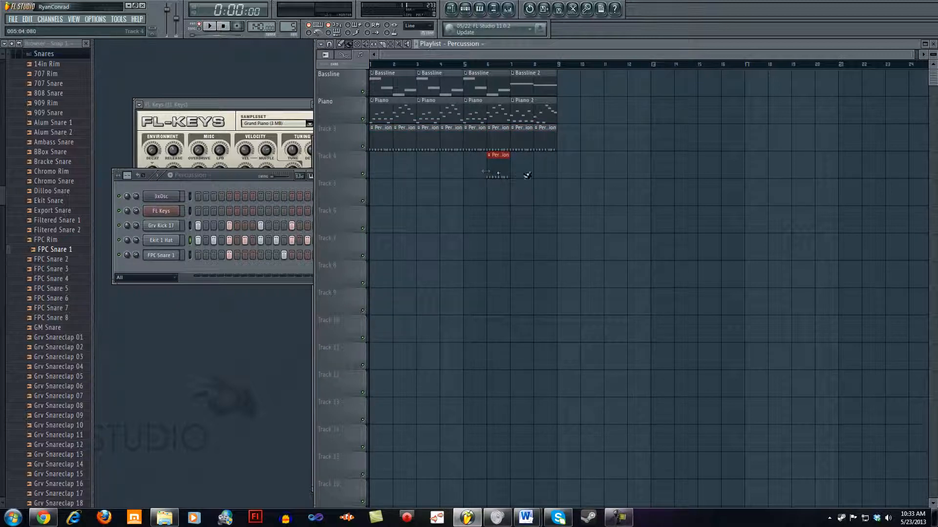
right_click(498, 171)
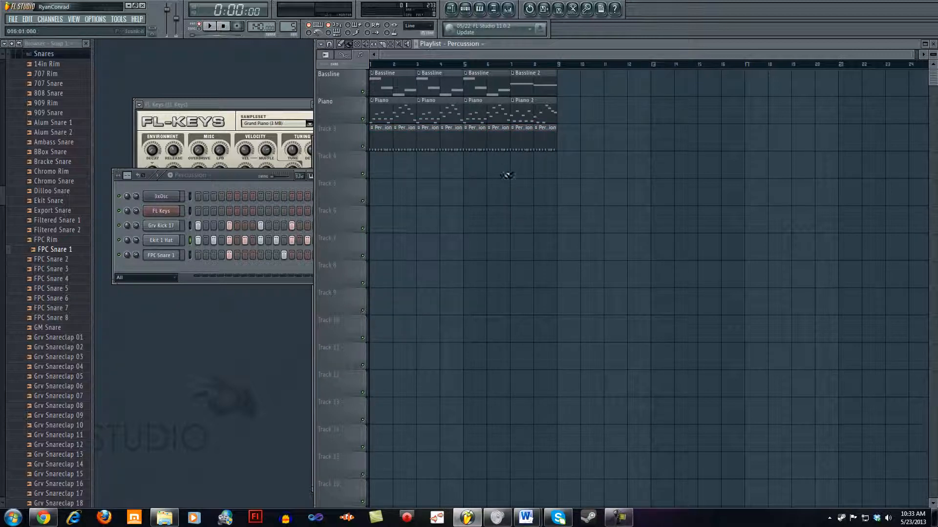
left_click(357, 43)
left_click_drag(389, 137, 542, 136)
Step: Paint Percussion clips along playlist Track 3 from bar 1 and erase those beyond bar 8
left_click(701, 135)
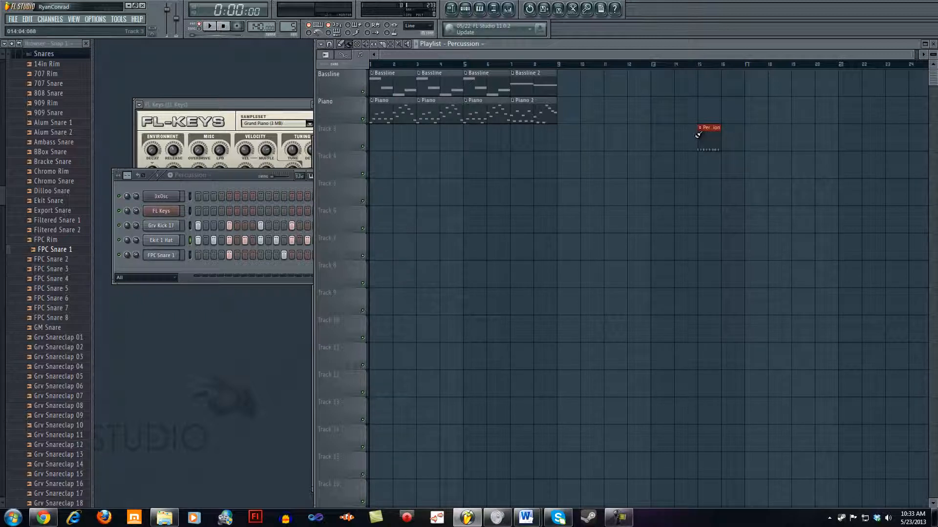
mouse_move(698, 135)
left_mouse_down()
mouse_move(540, 136)
mouse_move(825, 135)
mouse_move(558, 144)
mouse_move(371, 137)
left_mouse_up()
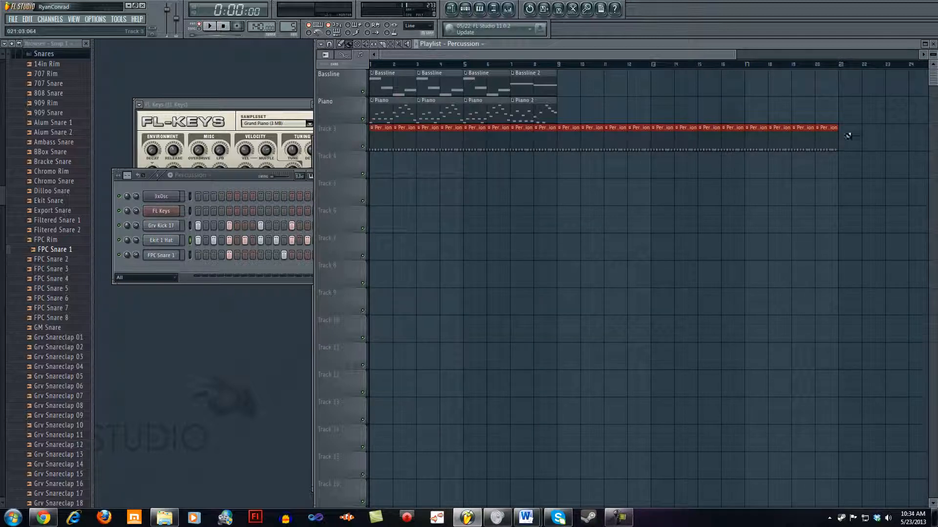
left_click_drag(848, 135, 578, 139)
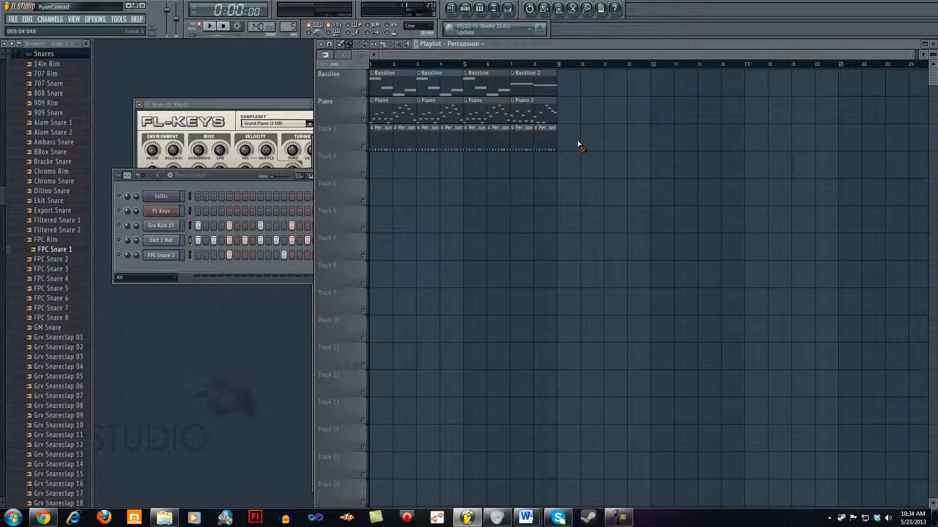
left_click(342, 45)
Step: Rename playlist Track 3 as Percussion
right_click(334, 126)
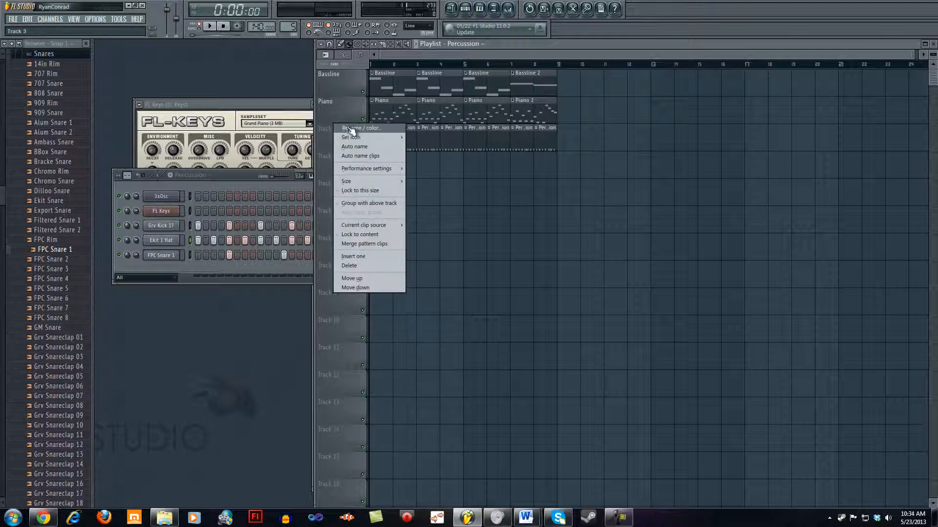
left_click(351, 128)
type("Percussion")
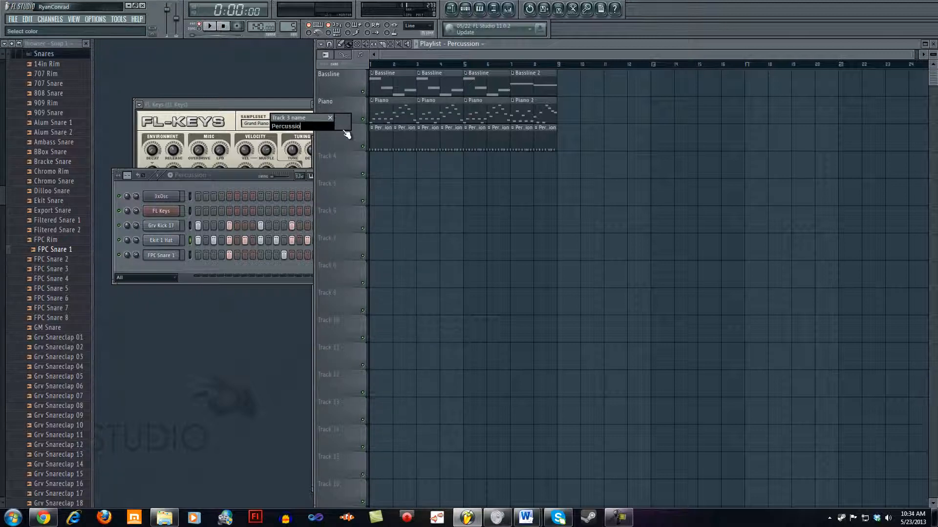
key("Return")
Step: Play the arrangement back in song mode and move the FL Keys window above the step sequencer
left_click(198, 28)
left_click(209, 27)
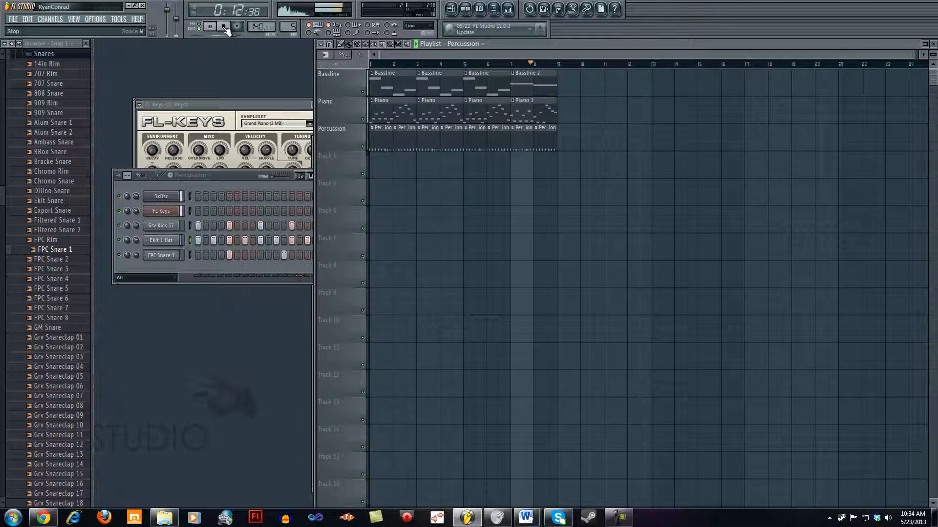
left_click(224, 27)
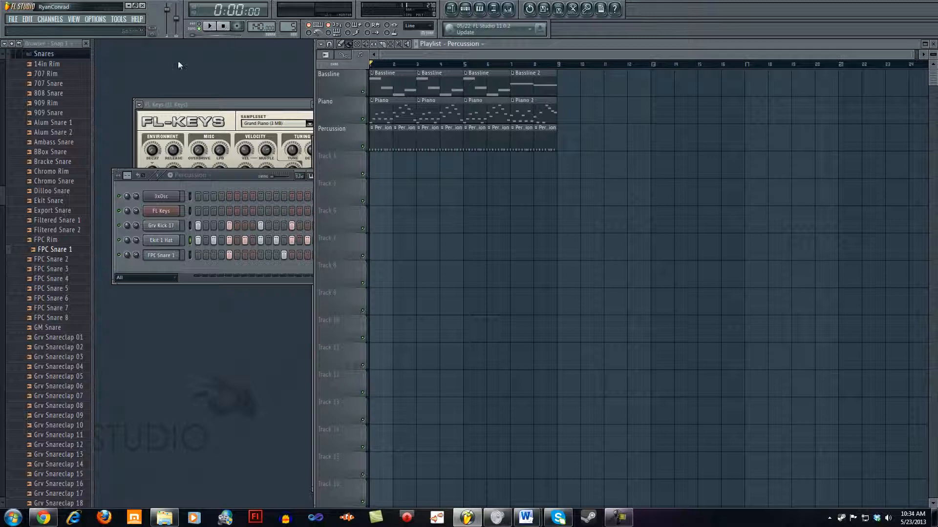
left_click_drag(218, 108, 208, 55)
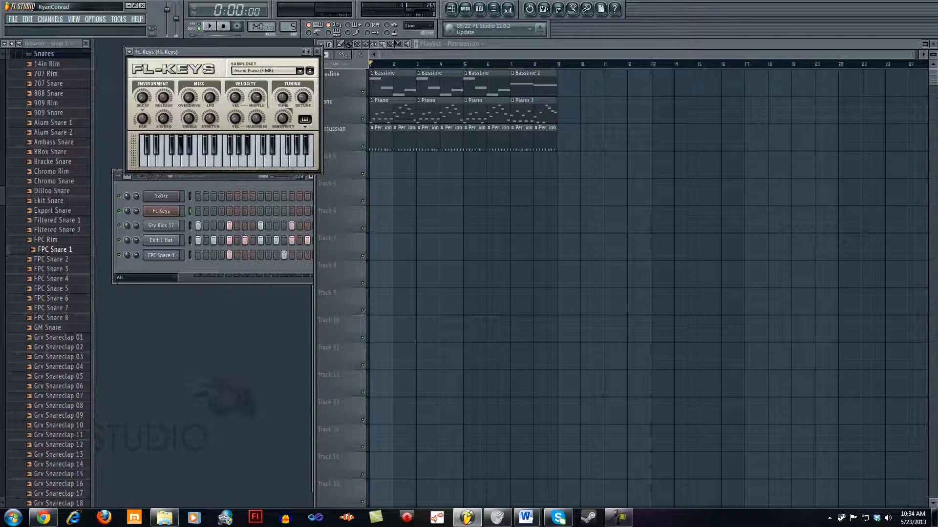